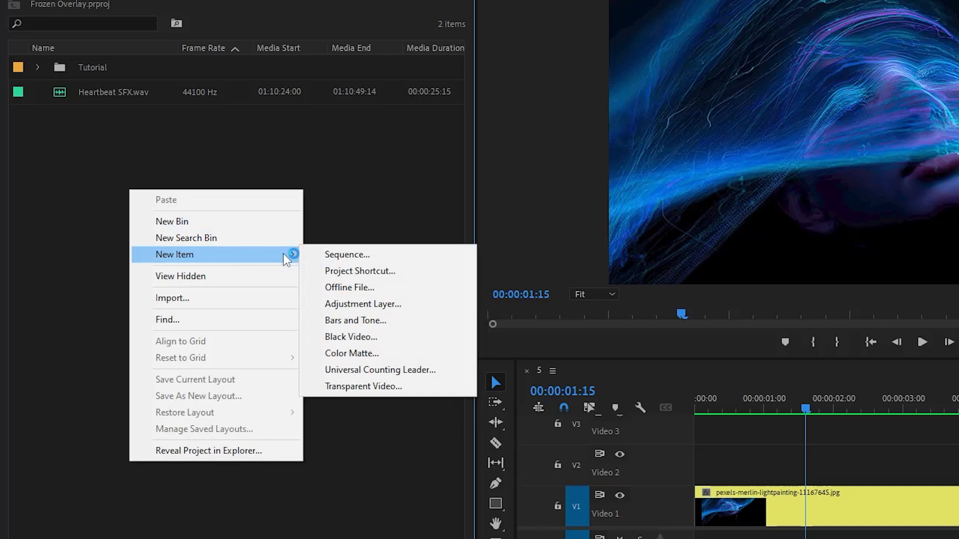
Create a 1920 x 1080, 25 fps adjustment layer and place it on Video 2 at the start, above the image clip
{"action": "left_click", "coordinate": [417, 304]}
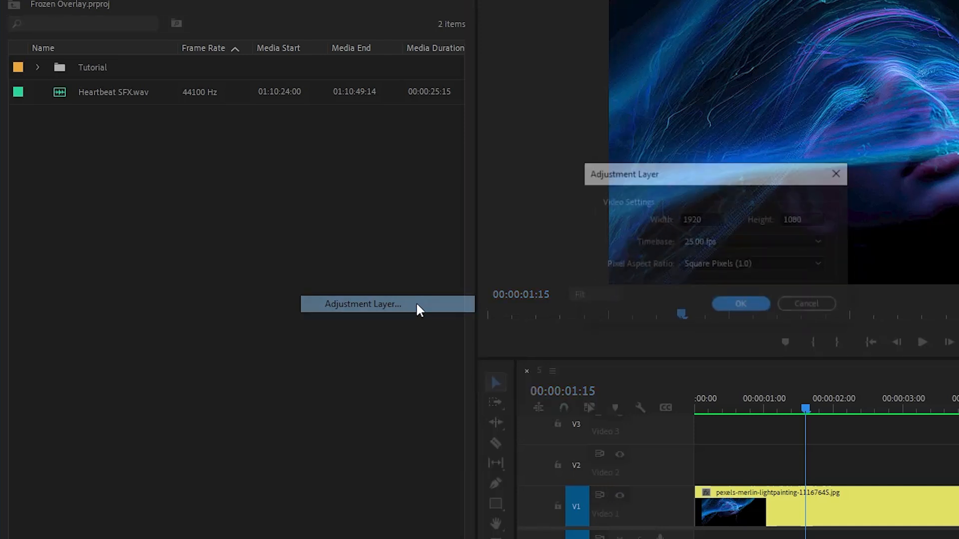
{"action": "left_click", "coordinate": [741, 306]}
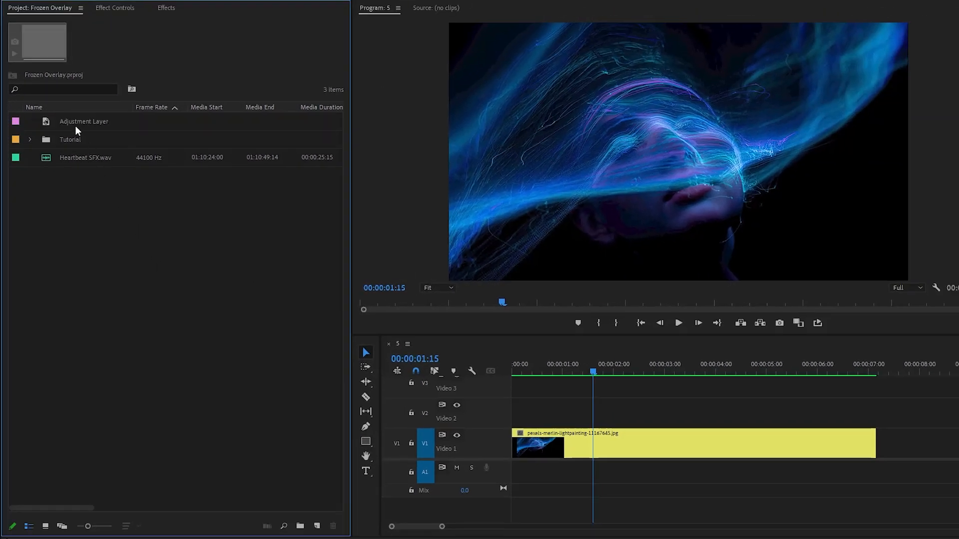
{"action": "left_click_drag", "start_coordinate": [75, 125], "coordinate": [503, 422]}
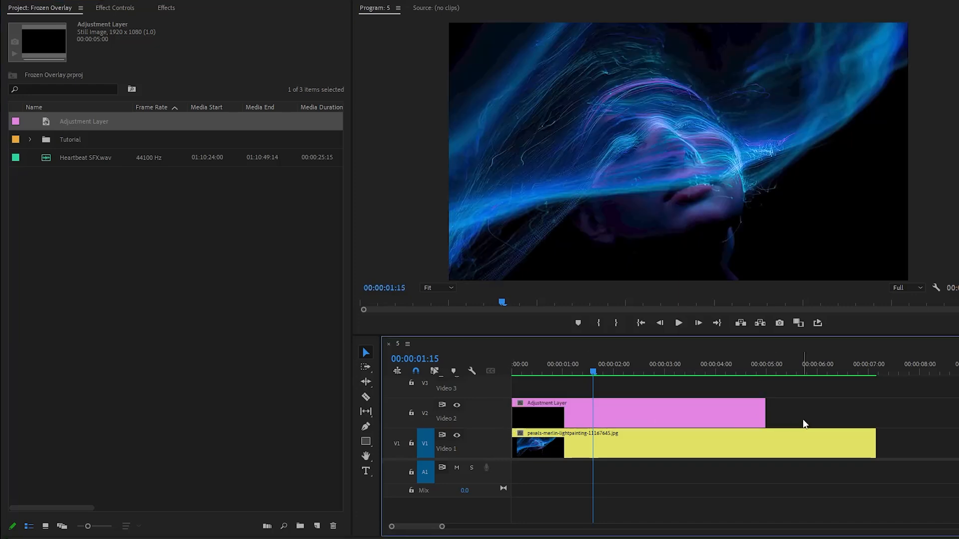
Find the Transform video effect under Distort and apply it to the adjustment layer clip
{"action": "left_click", "coordinate": [655, 403]}
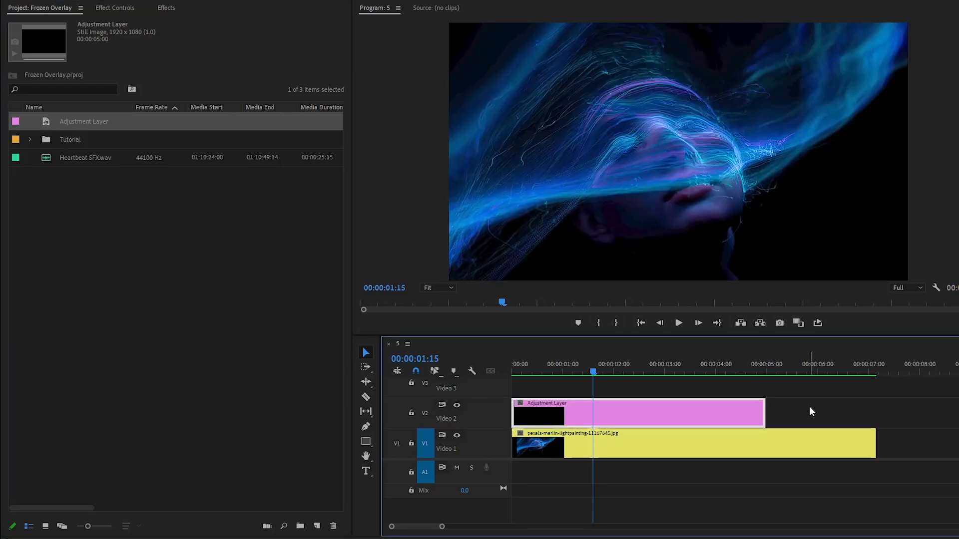
{"action": "left_click", "coordinate": [168, 9]}
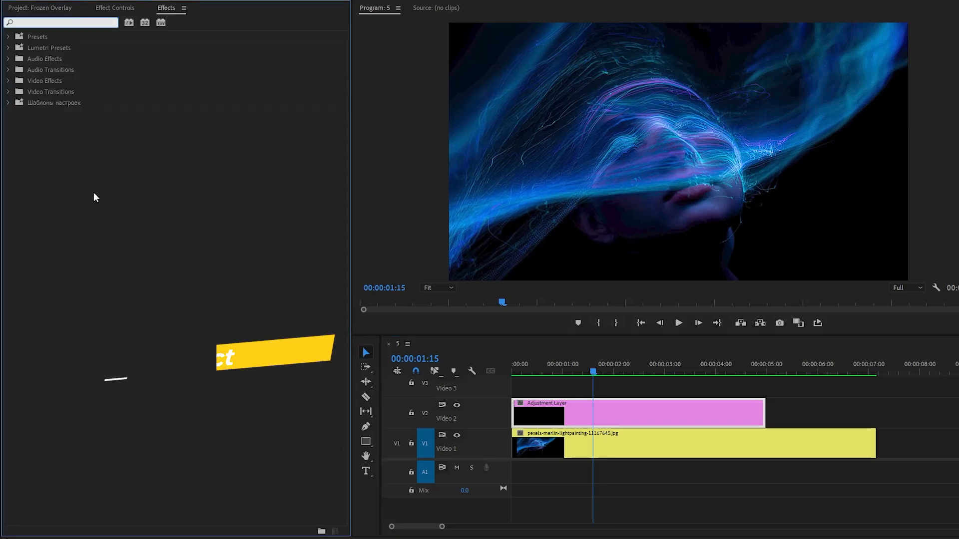
{"action": "type", "text": "transfor"}
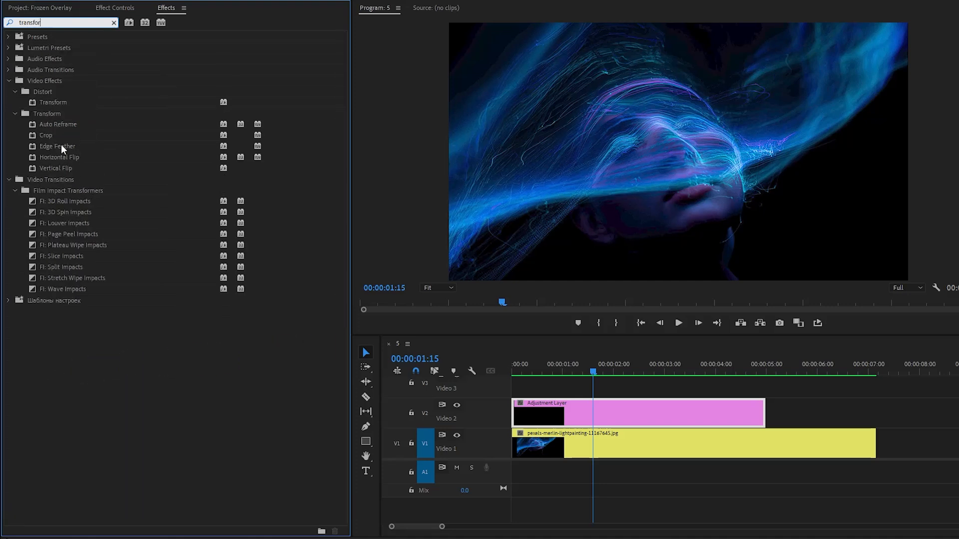
{"action": "left_click", "coordinate": [45, 102]}
{"action": "left_click_drag", "start_coordinate": [62, 101], "coordinate": [595, 407]}
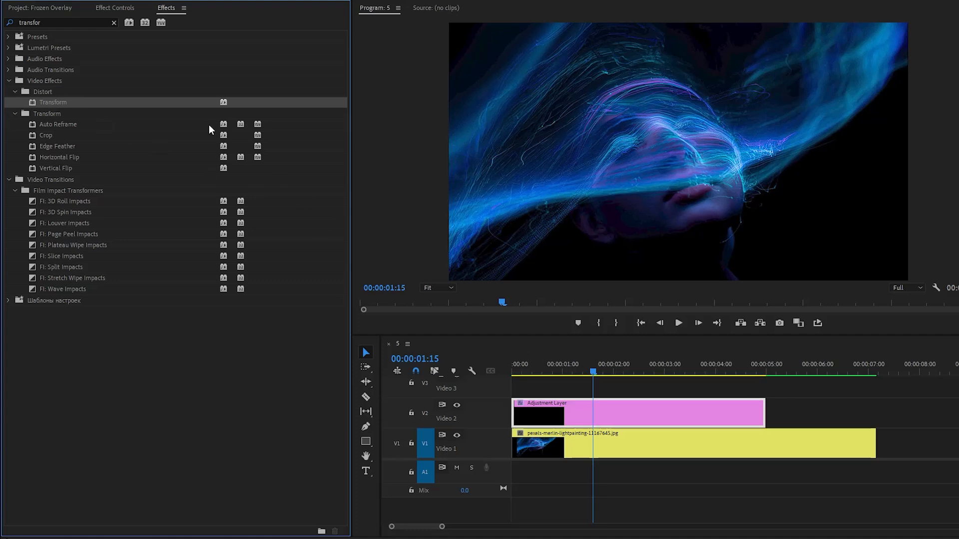
Add an ellipse mask to the adjustment layer's Transform effect
{"action": "left_click", "coordinate": [115, 8]}
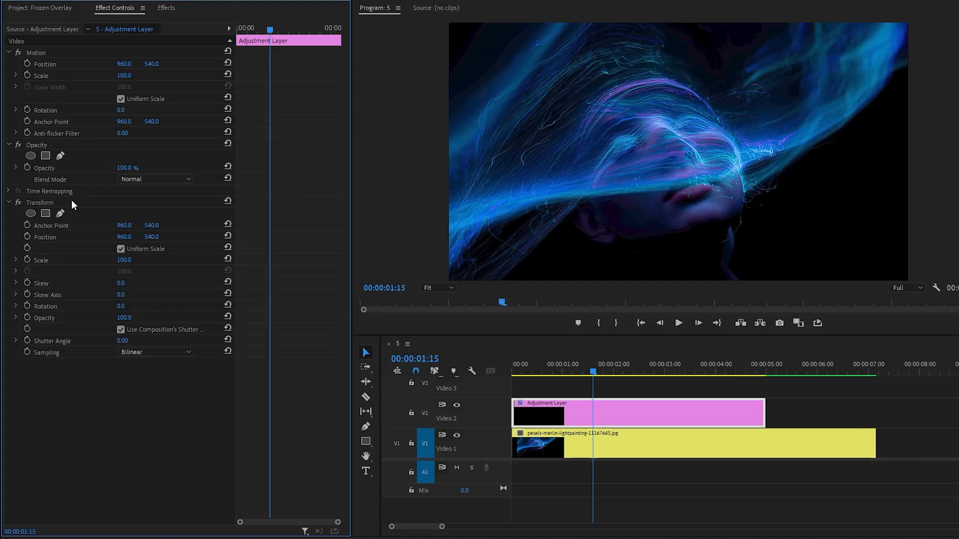
{"action": "left_click", "coordinate": [44, 204]}
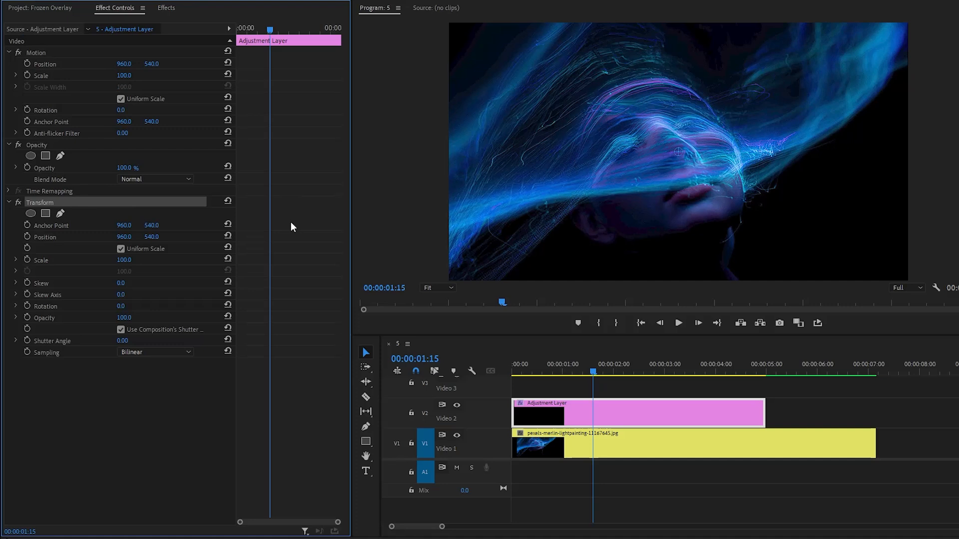
{"action": "left_click", "coordinate": [30, 214]}
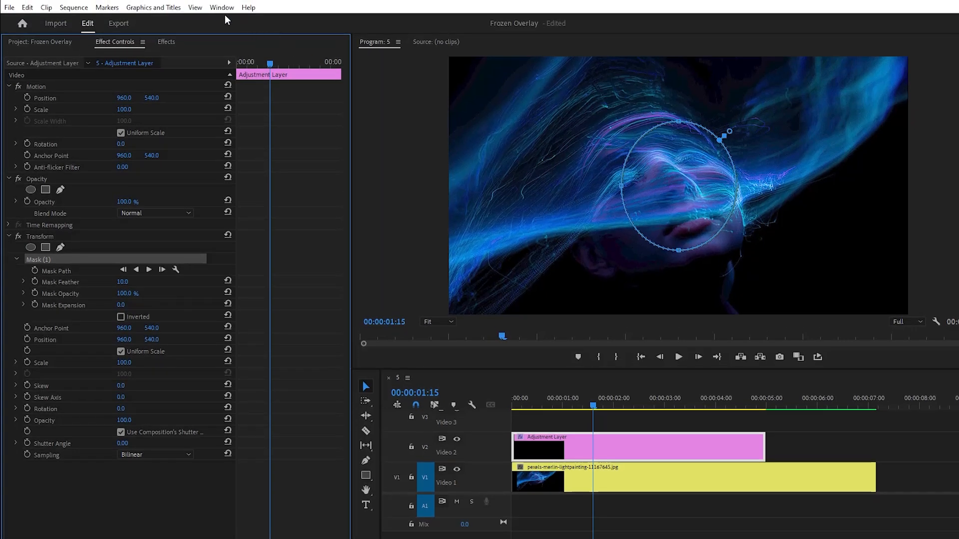
Show the rulers and place vertical guides at about 94 and 1828, plus horizontal guides near the frame's upper and lower edges
{"action": "left_click", "coordinate": [195, 7]}
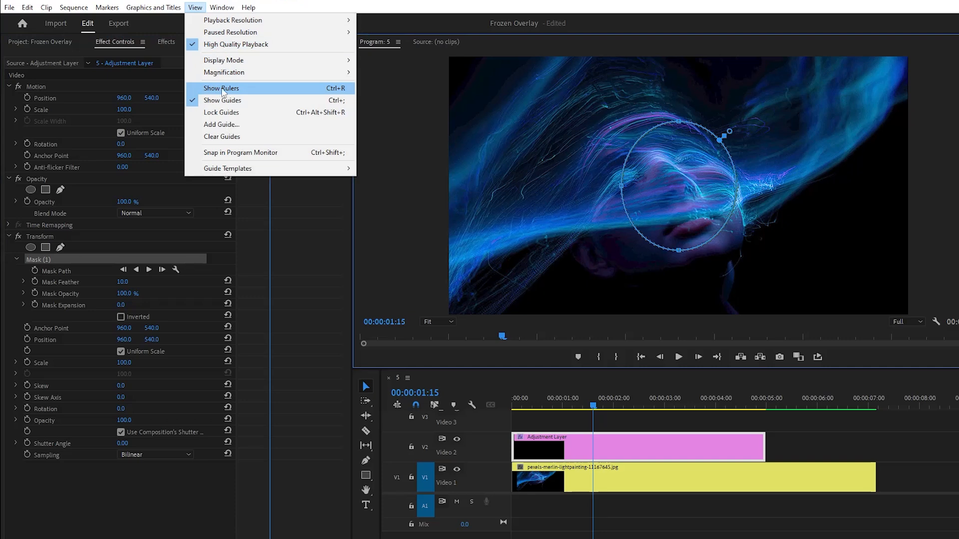
{"action": "left_click", "coordinate": [237, 90]}
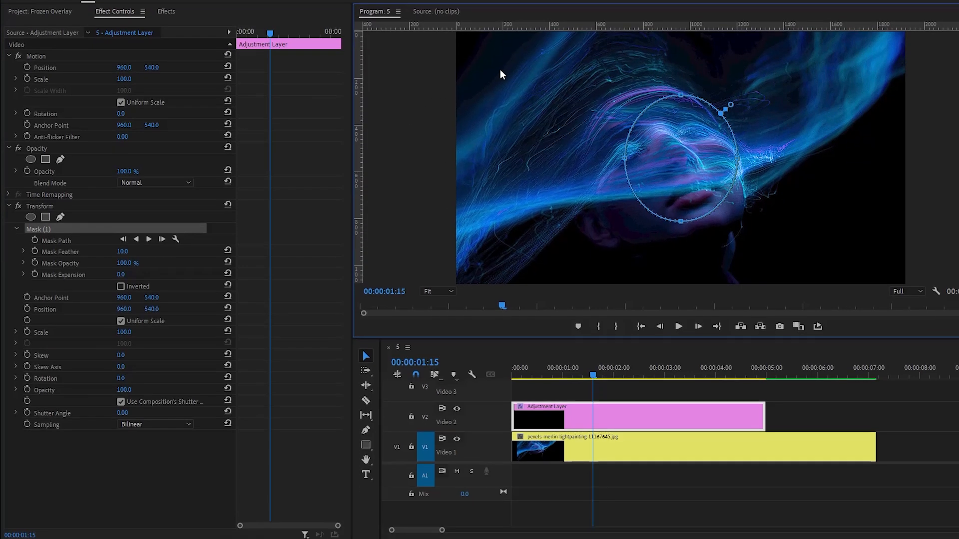
{"action": "left_click_drag", "start_coordinate": [361, 130], "coordinate": [478, 144]}
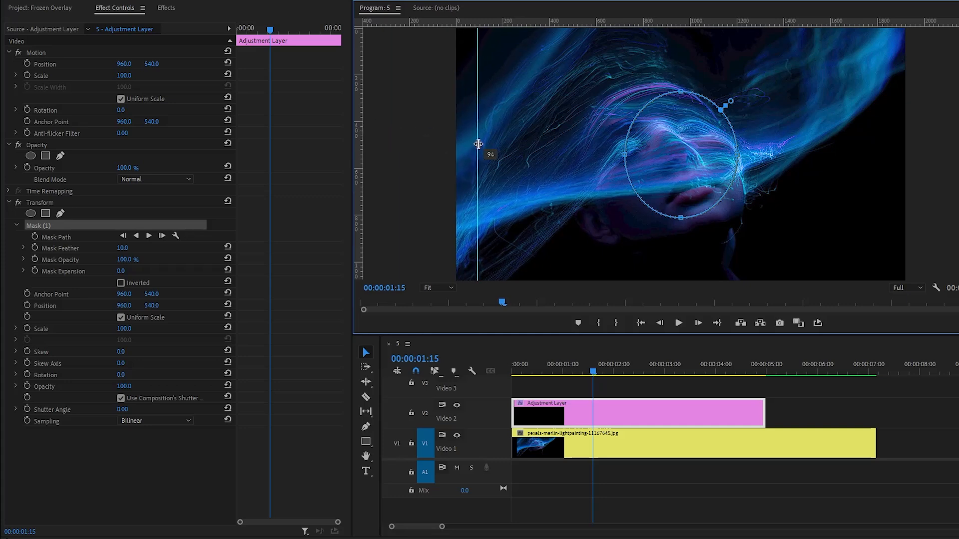
{"action": "left_click_drag", "start_coordinate": [361, 130], "coordinate": [884, 151]}
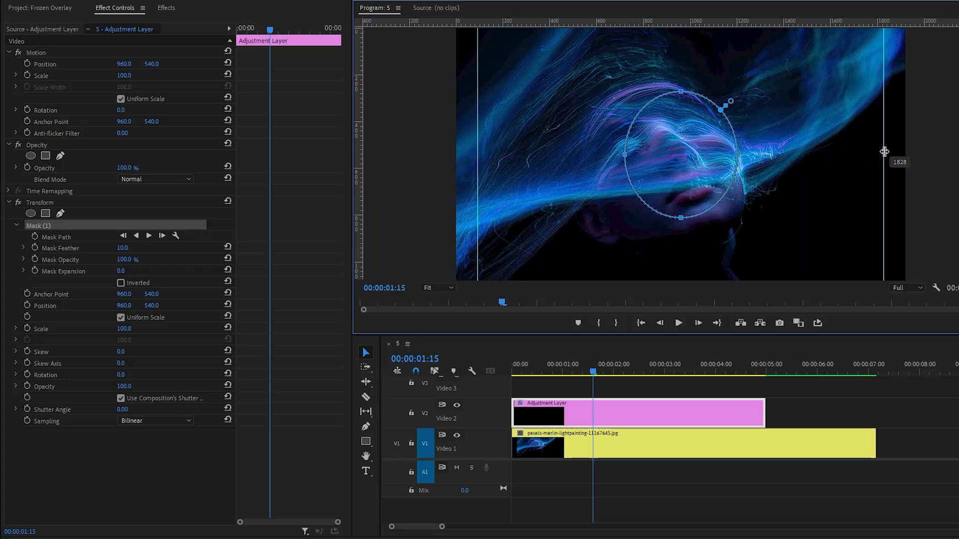
{"action": "left_click_drag", "start_coordinate": [646, 21], "coordinate": [646, 45]}
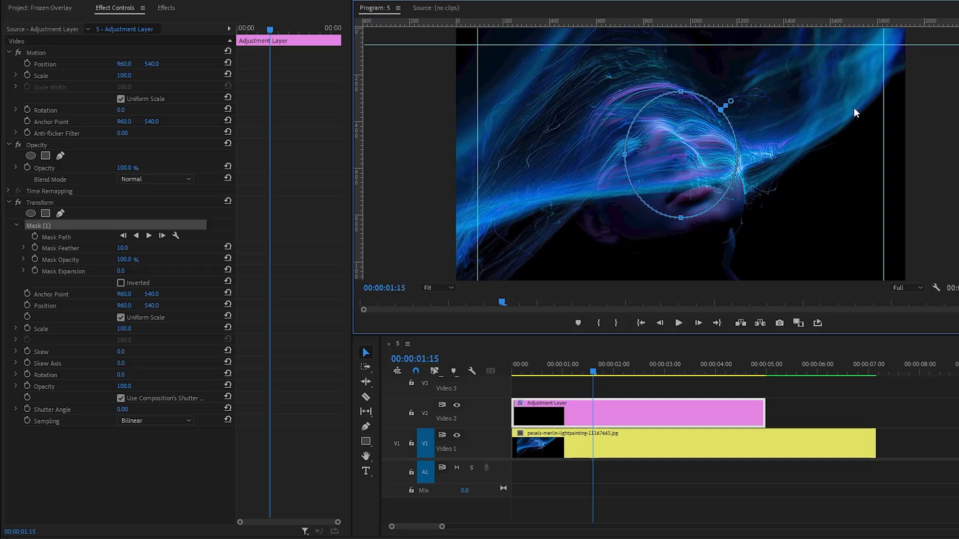
{"action": "left_click_drag", "start_coordinate": [740, 25], "coordinate": [735, 266]}
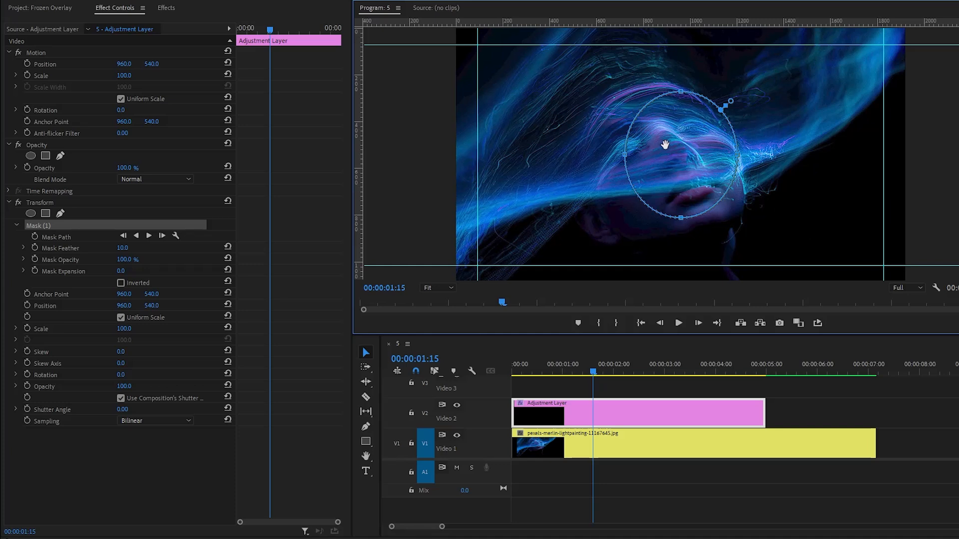
Stretch the ellipse mask's four outer points so each one meets its nearest guide
{"action": "left_click_drag", "start_coordinate": [623, 155], "coordinate": [478, 159]}
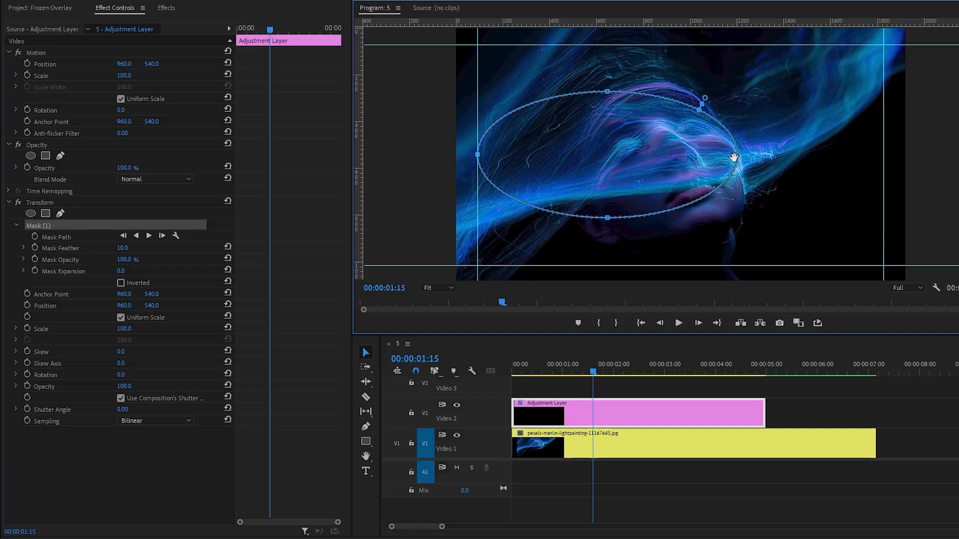
{"action": "left_click_drag", "start_coordinate": [737, 155], "coordinate": [884, 155]}
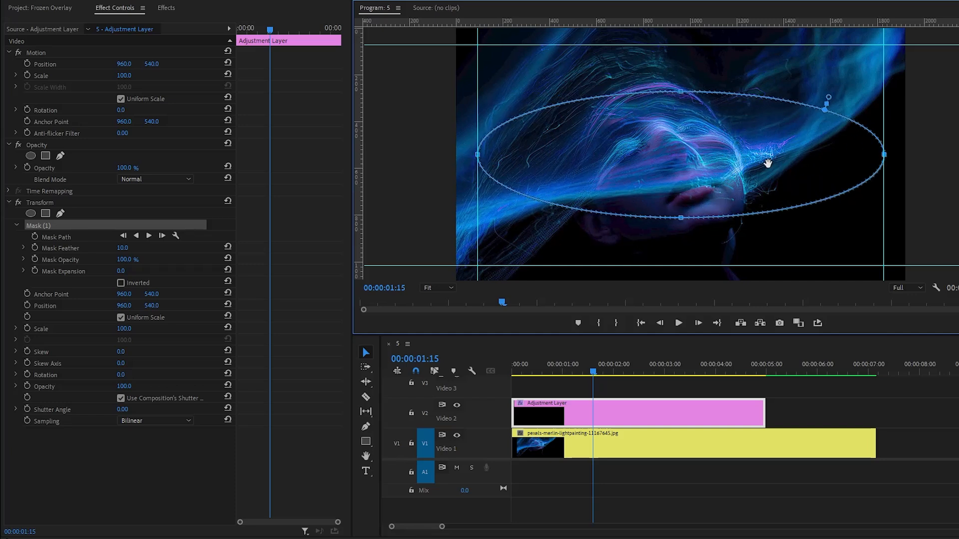
{"action": "left_click_drag", "start_coordinate": [681, 92], "coordinate": [672, 45]}
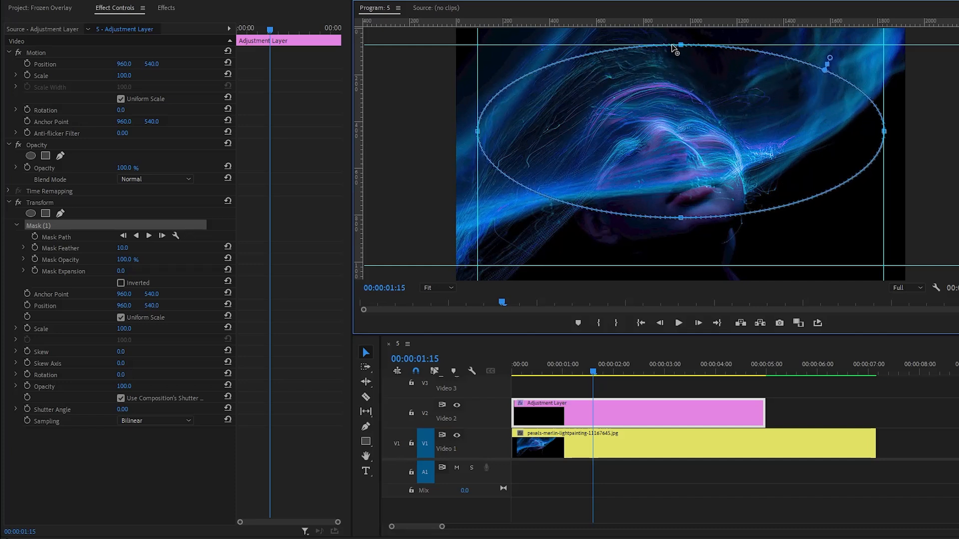
{"action": "left_click_drag", "start_coordinate": [681, 218], "coordinate": [681, 266]}
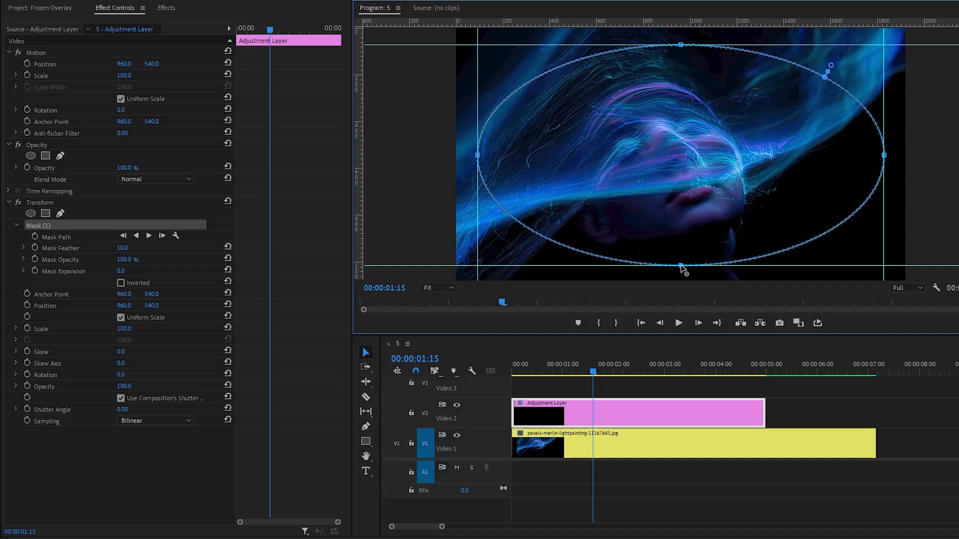
{"action": "left_click_drag", "start_coordinate": [883, 155], "coordinate": [883, 155]}
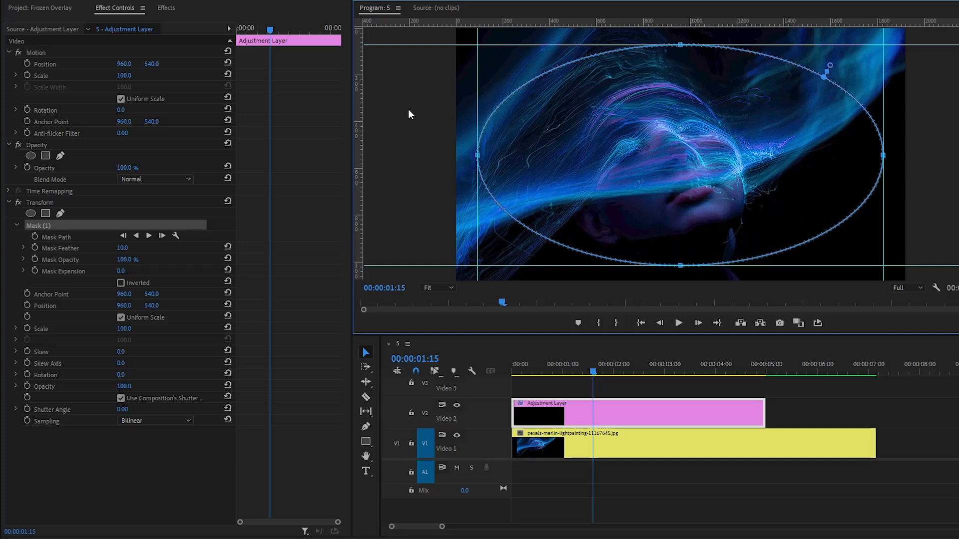
Remove all four guides from the program view and hide the rulers
{"action": "left_click_drag", "start_coordinate": [495, 46], "coordinate": [499, 21]}
{"action": "left_click_drag", "start_coordinate": [477, 74], "coordinate": [359, 76]}
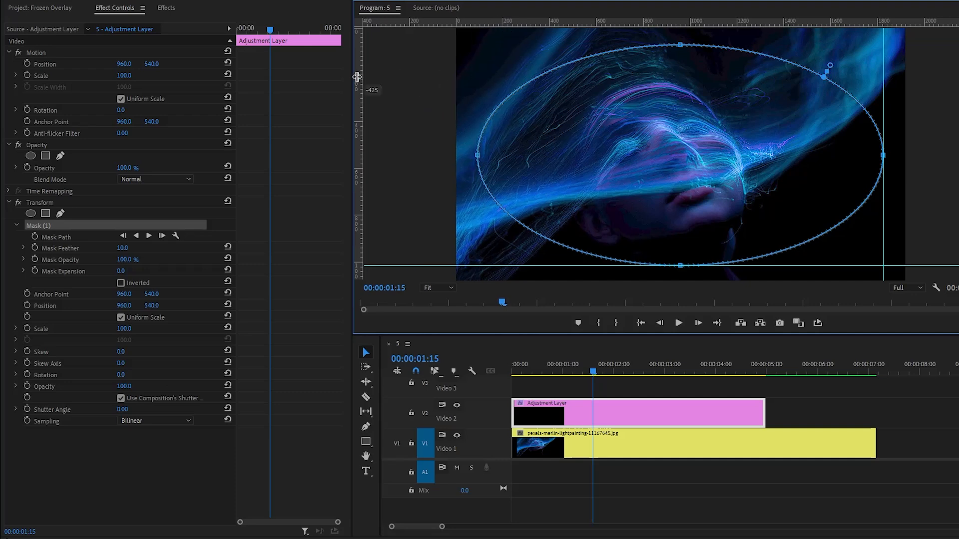
{"action": "left_click_drag", "start_coordinate": [430, 265], "coordinate": [452, 23]}
{"action": "left_click_drag", "start_coordinate": [883, 78], "coordinate": [357, 40]}
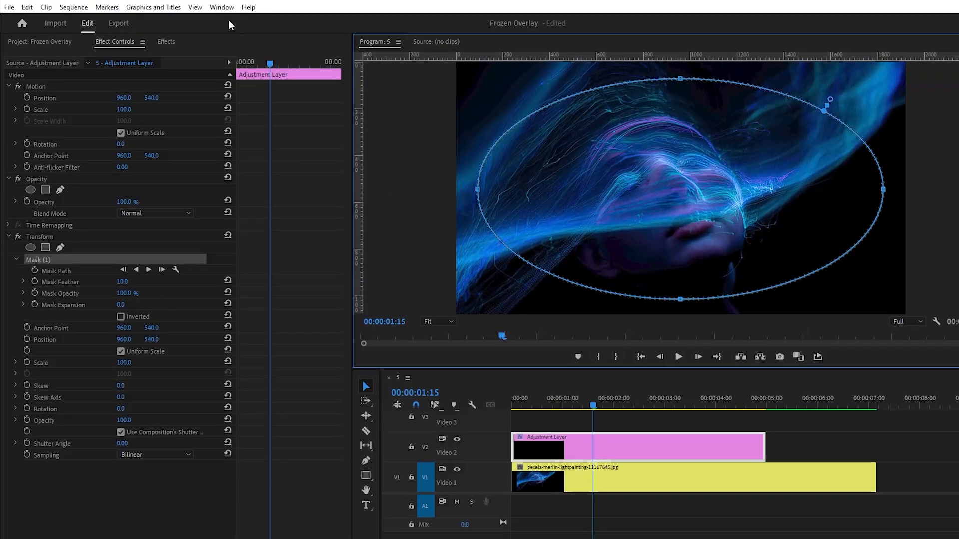
{"action": "left_click", "coordinate": [195, 7]}
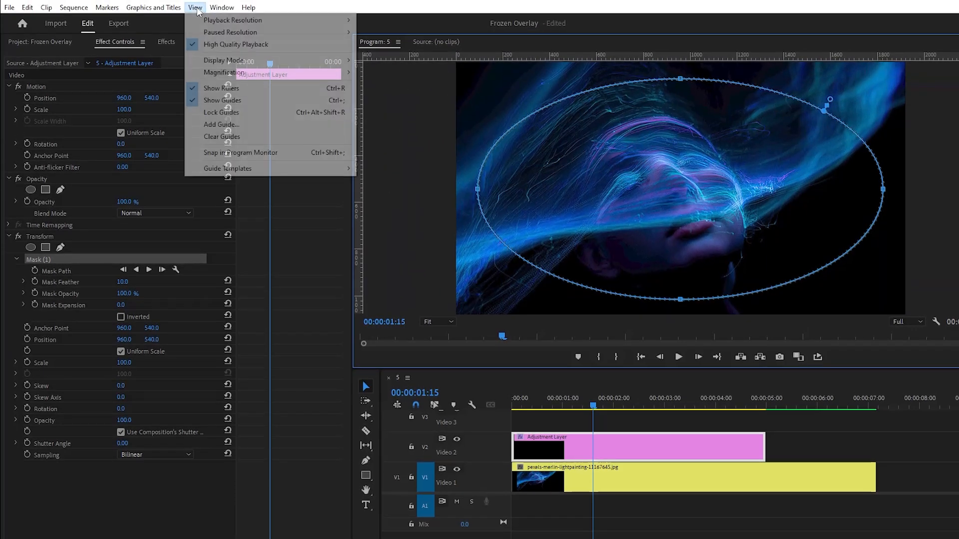
{"action": "left_click", "coordinate": [221, 89]}
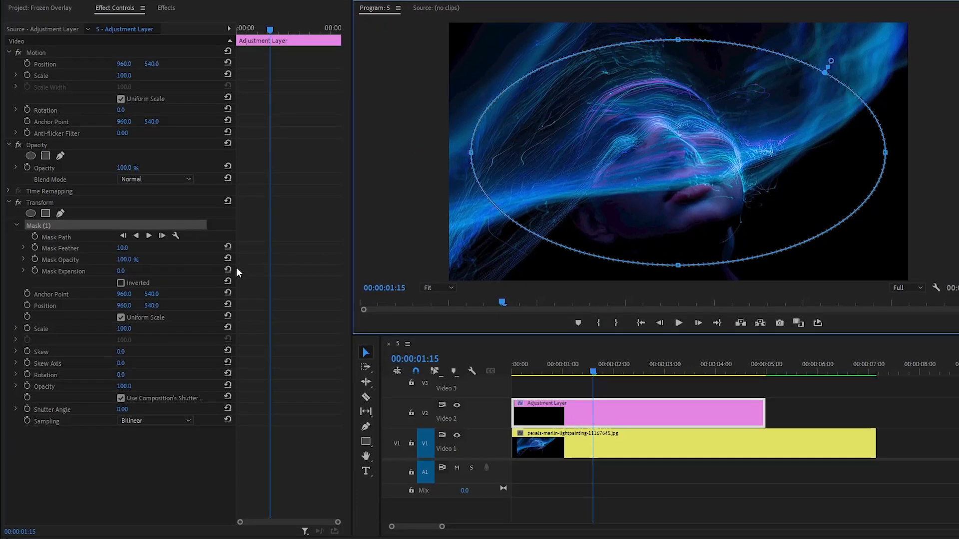
Set the Transform mask's feather to 800 and invert the mask
{"action": "left_click", "coordinate": [63, 251]}
{"action": "left_click", "coordinate": [124, 248]}
{"action": "type", "text": "800"}
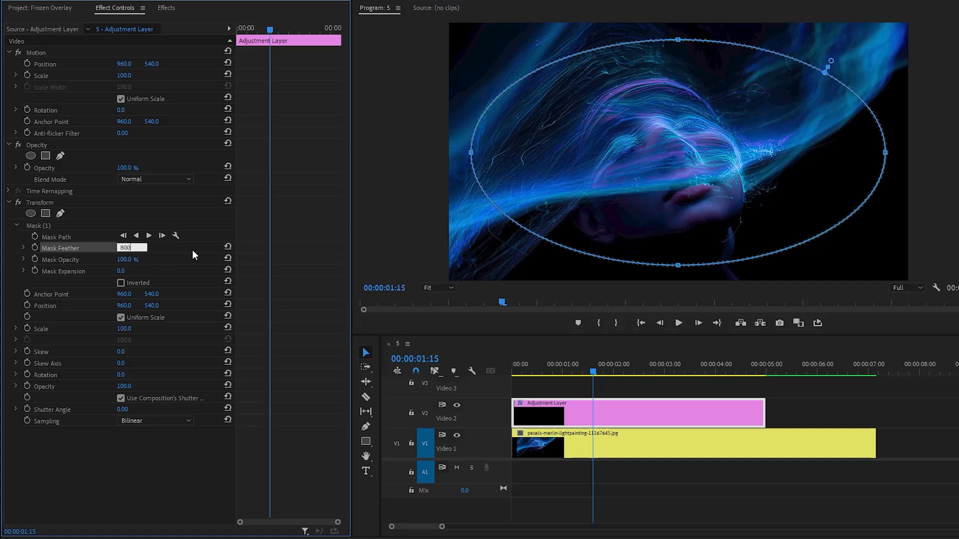
{"action": "key", "text": "Return"}
{"action": "left_click", "coordinate": [120, 284]}
Disable the Transform effect's use of the composition's shutter angle and set its Shutter Angle to 360
{"action": "left_click", "coordinate": [123, 409]}
{"action": "type", "text": "360"}
{"action": "key", "text": "Return"}
{"action": "left_click", "coordinate": [165, 473]}
Turn on Scale keyframing in the Transform effect at 00:00:00:01, with the value 100
{"action": "left_click_drag", "start_coordinate": [555, 376], "coordinate": [594, 381]}
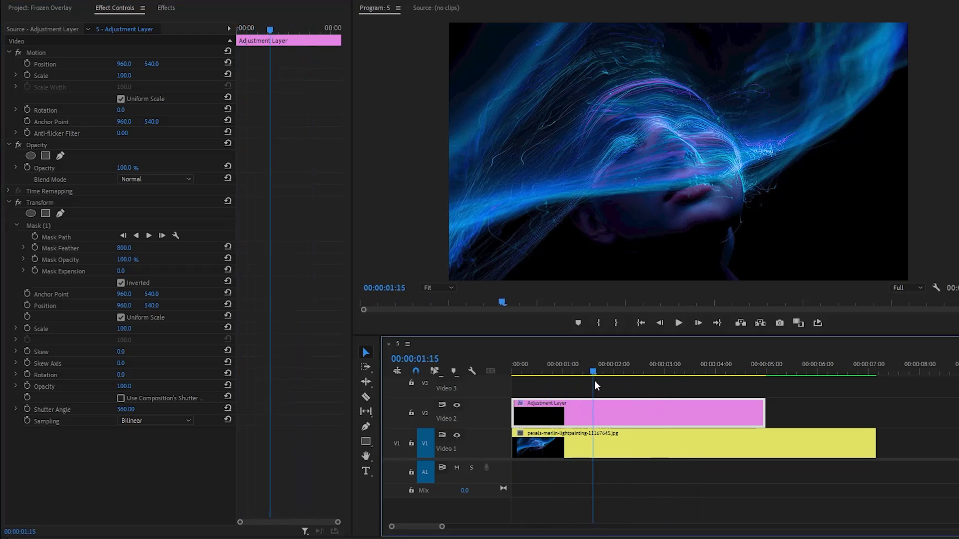
{"action": "left_click_drag", "start_coordinate": [271, 27], "coordinate": [211, 25]}
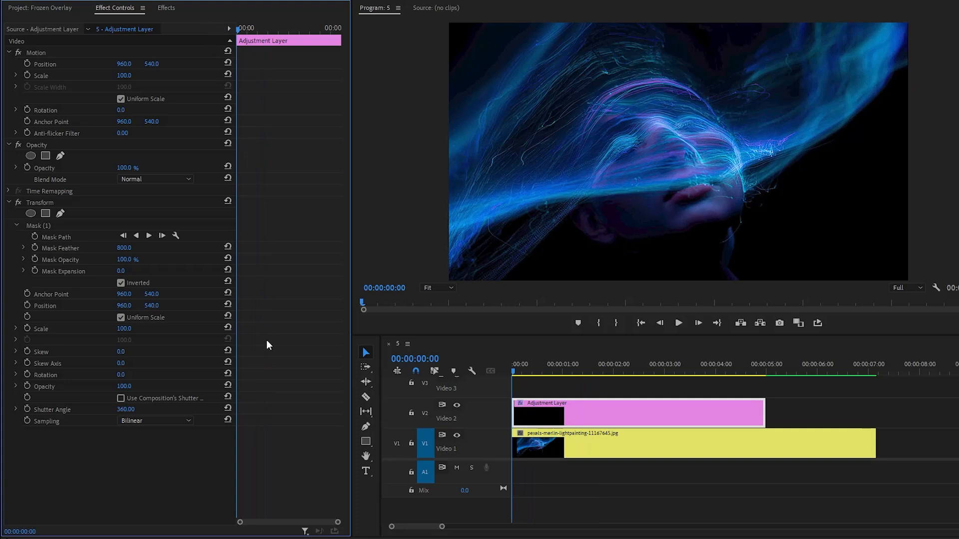
{"action": "left_click_drag", "start_coordinate": [338, 522], "coordinate": [255, 521]}
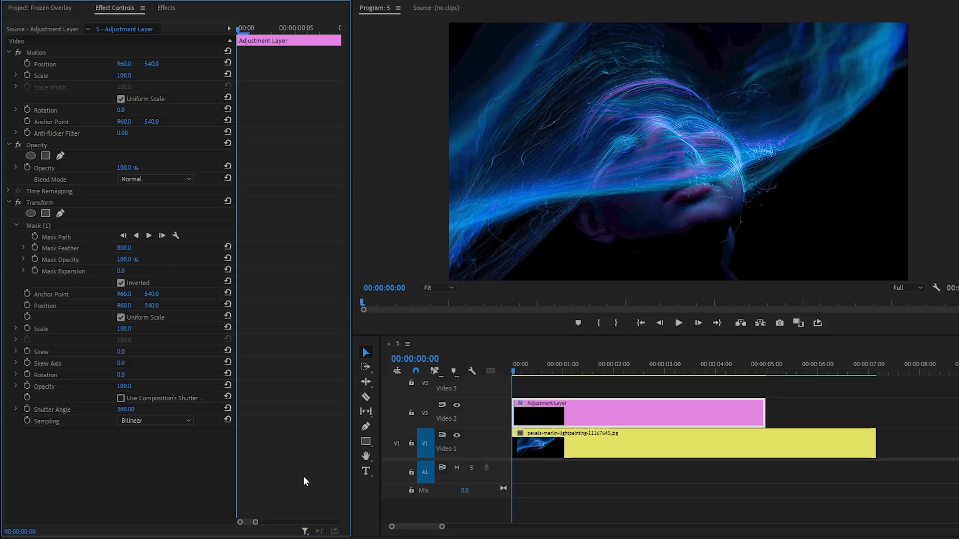
{"action": "key", "text": "Right"}
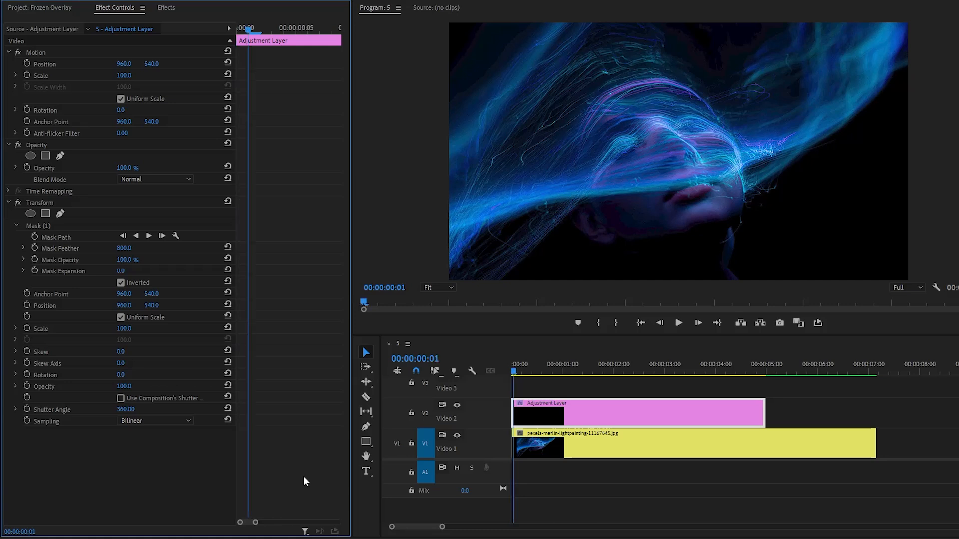
{"action": "left_click", "coordinate": [27, 328]}
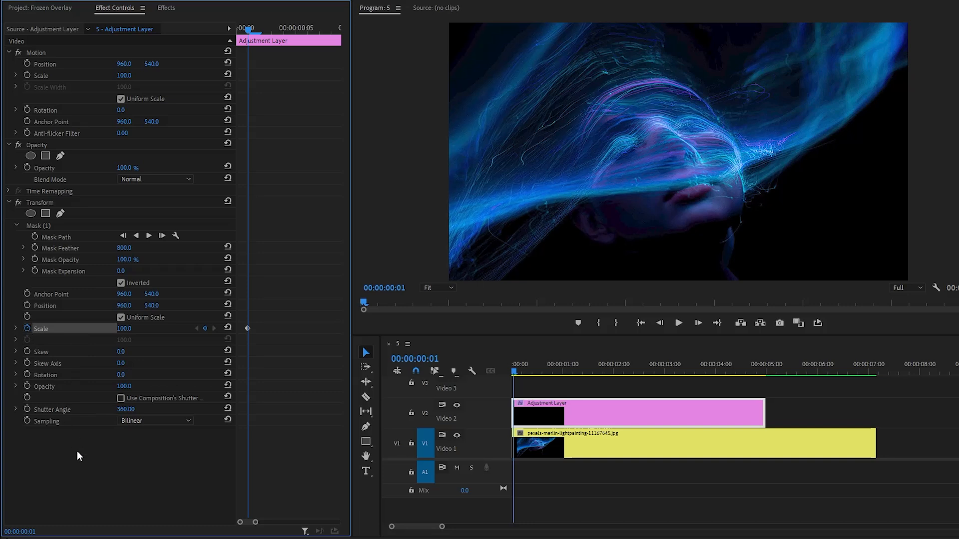
Advance three frames to 00:00:00:04 and add a Transform Scale keyframe of 110
{"action": "key", "text": "Right"}
{"action": "key", "text": "Right"}
{"action": "key", "text": "Right"}
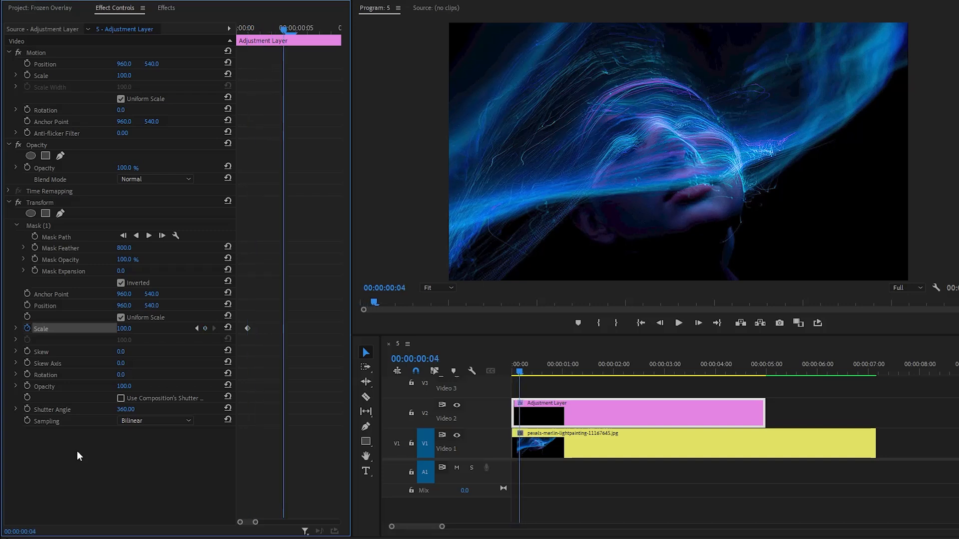
{"action": "left_click", "coordinate": [124, 329]}
{"action": "type", "text": "110"}
{"action": "key", "text": "Return"}
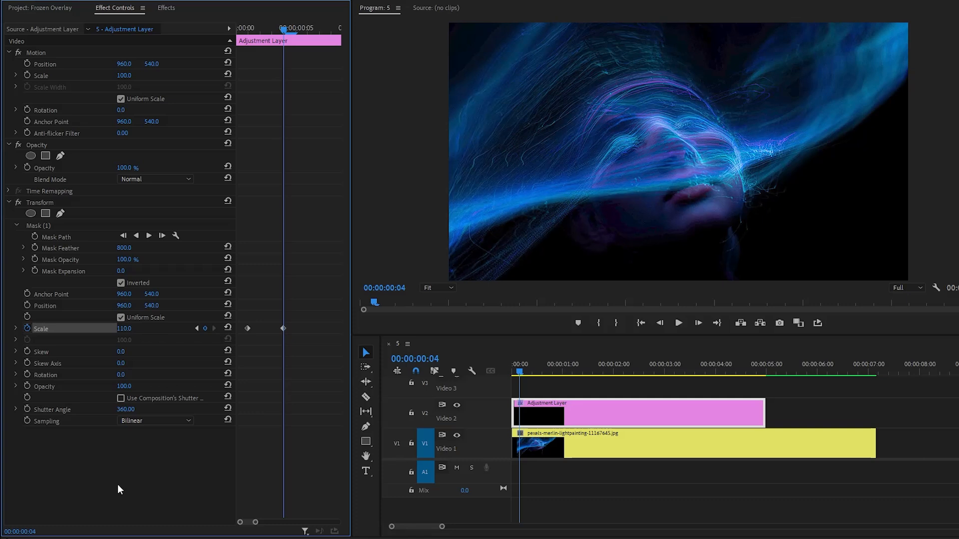
Advance three frames to 00:00:00:07 and add a Transform Scale keyframe of 100
{"action": "key", "text": "Right"}
{"action": "key", "text": "Right"}
{"action": "key", "text": "Right"}
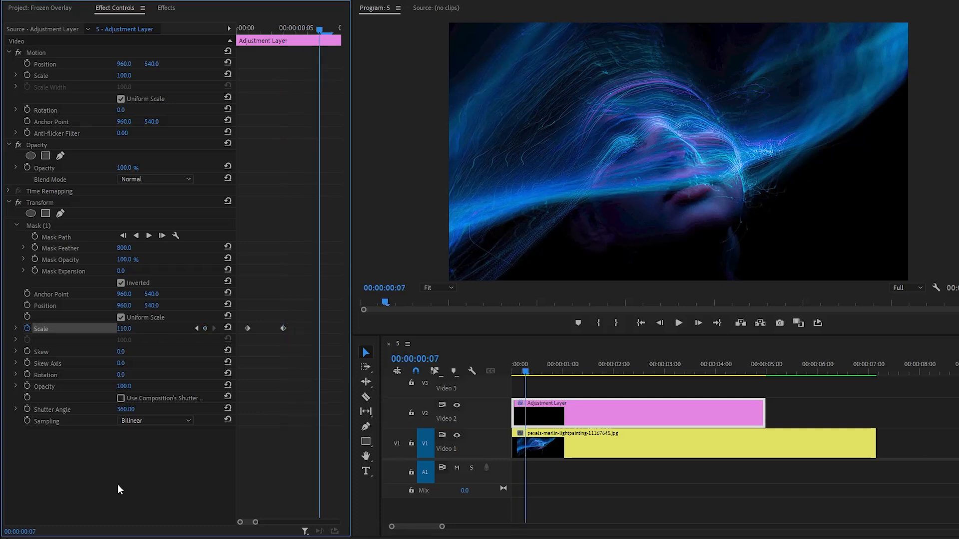
{"action": "left_click", "coordinate": [126, 328]}
{"action": "type", "text": "100"}
{"action": "key", "text": "Return"}
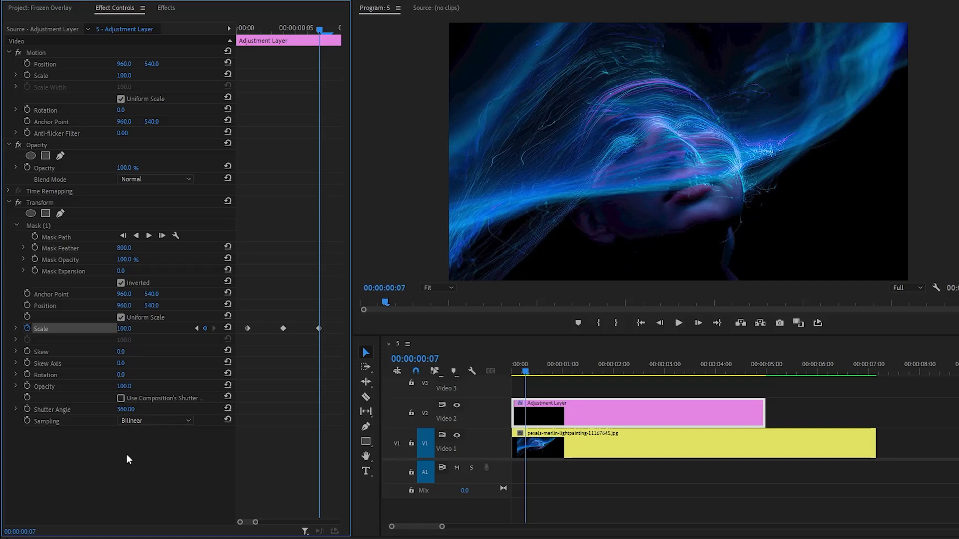
Advance three frames to 00:00:00:10 and add a Transform Scale keyframe of 100
{"action": "left_click_drag", "start_coordinate": [255, 522], "coordinate": [257, 523]}
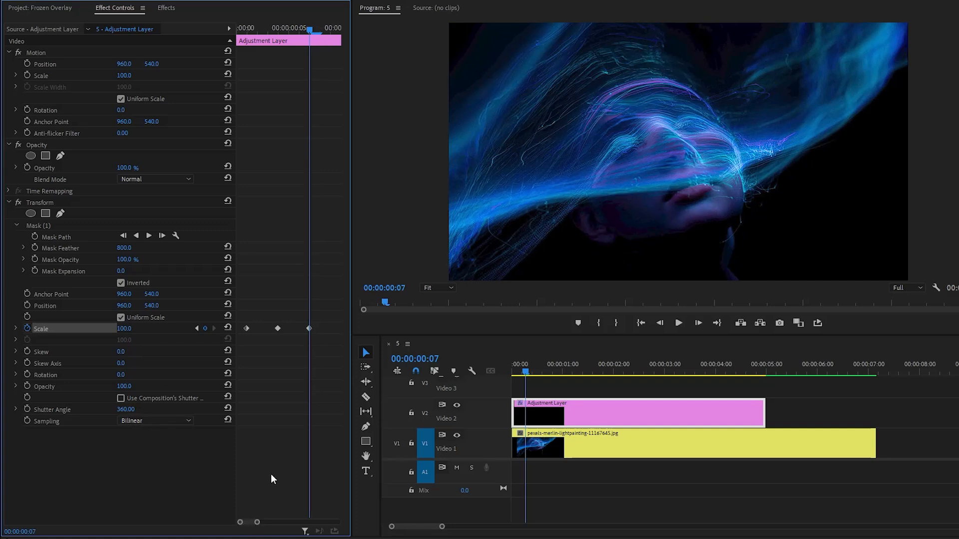
{"action": "key", "text": "Right"}
{"action": "key", "text": "Right"}
{"action": "key", "text": "Right"}
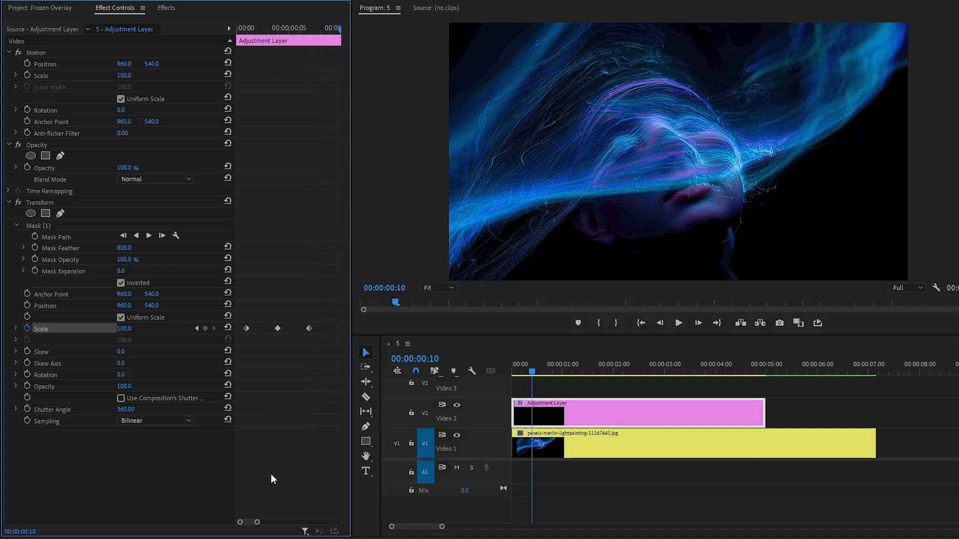
{"action": "left_click_drag", "start_coordinate": [257, 522], "coordinate": [267, 523]}
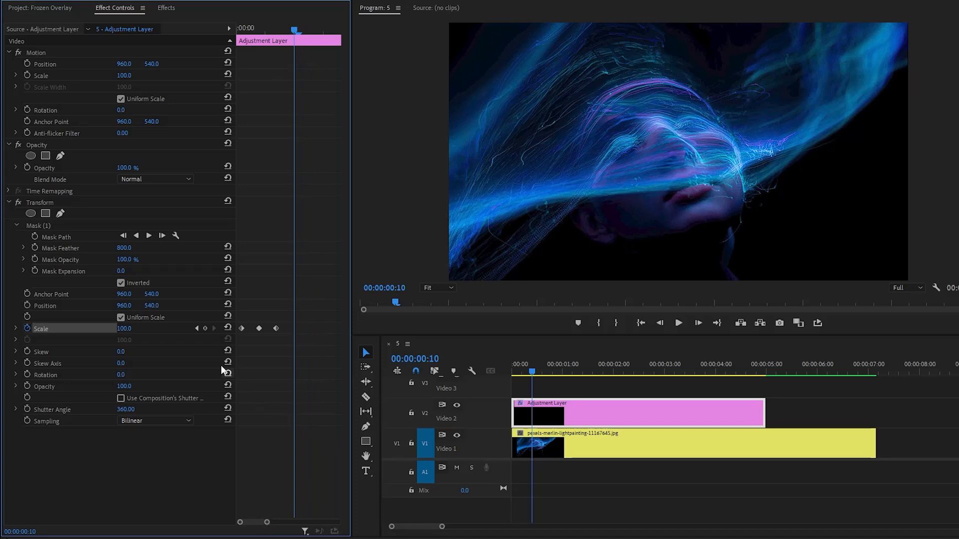
{"action": "left_click", "coordinate": [205, 329]}
Advance two frames to 00:00:00:12 and add a Transform Scale keyframe of 118
{"action": "key", "text": "Right"}
{"action": "key", "text": "Right"}
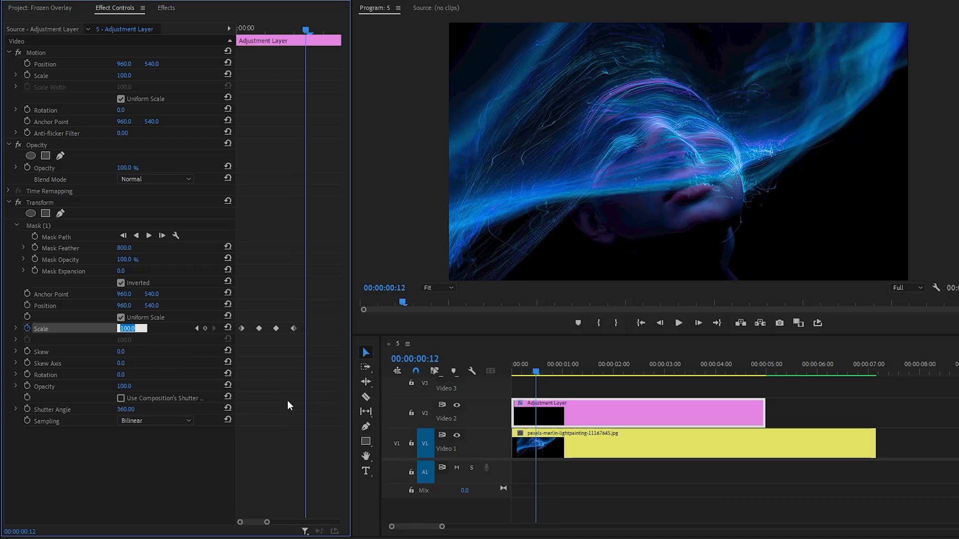
{"action": "type", "text": "118"}
{"action": "key", "text": "Return"}
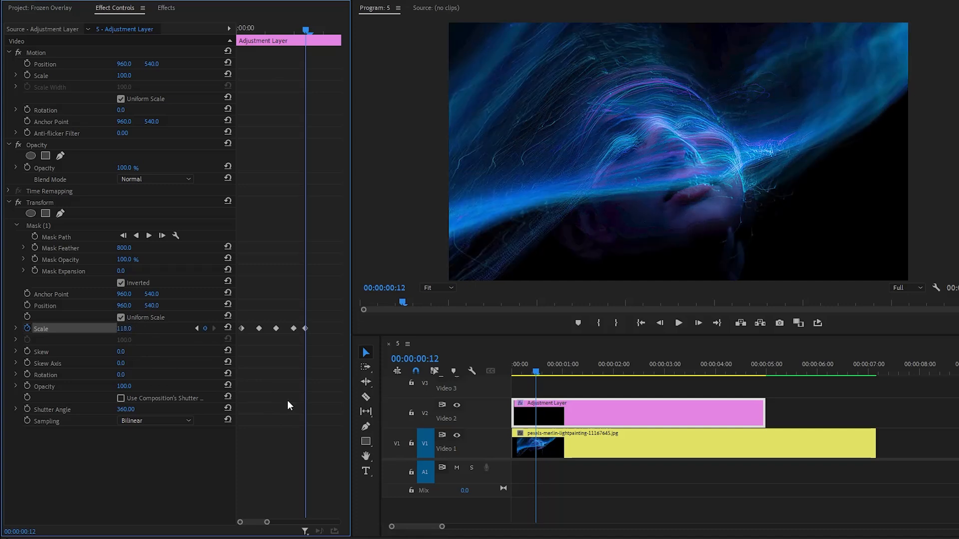
Advance three frames to 00:00:00:15 and add a Transform Scale keyframe of 100
{"action": "key", "text": "Right"}
{"action": "key", "text": "Right"}
{"action": "key", "text": "Right"}
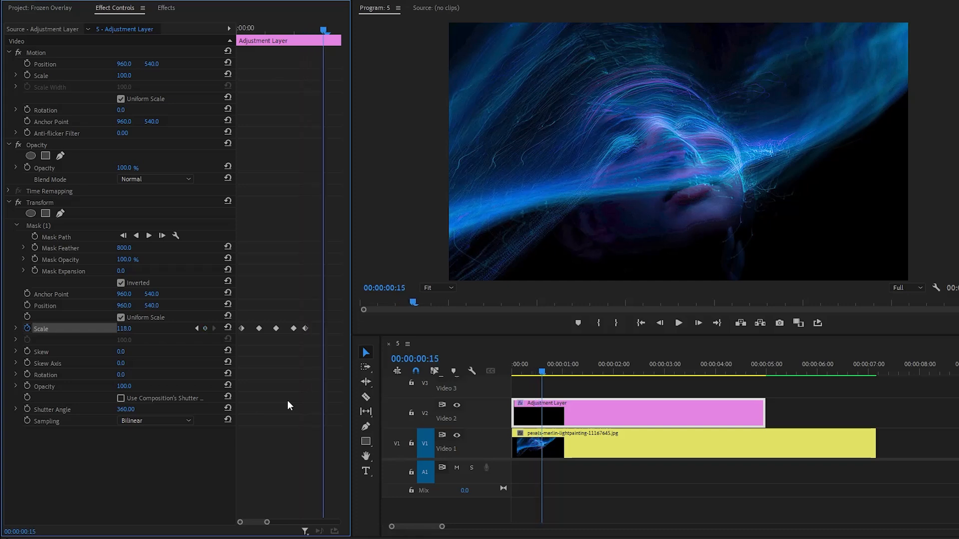
{"action": "left_click", "coordinate": [140, 329]}
{"action": "type", "text": "100"}
{"action": "key", "text": "Return"}
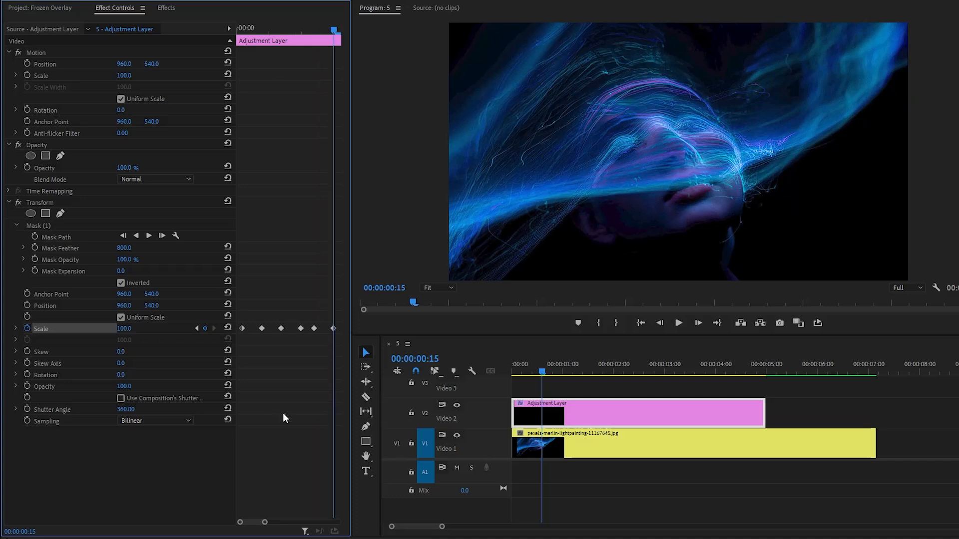
Play the sequence from the start twice to check the double pulse
{"action": "left_click_drag", "start_coordinate": [267, 522], "coordinate": [296, 522]}
{"action": "left_click_drag", "start_coordinate": [535, 369], "coordinate": [513, 372]}
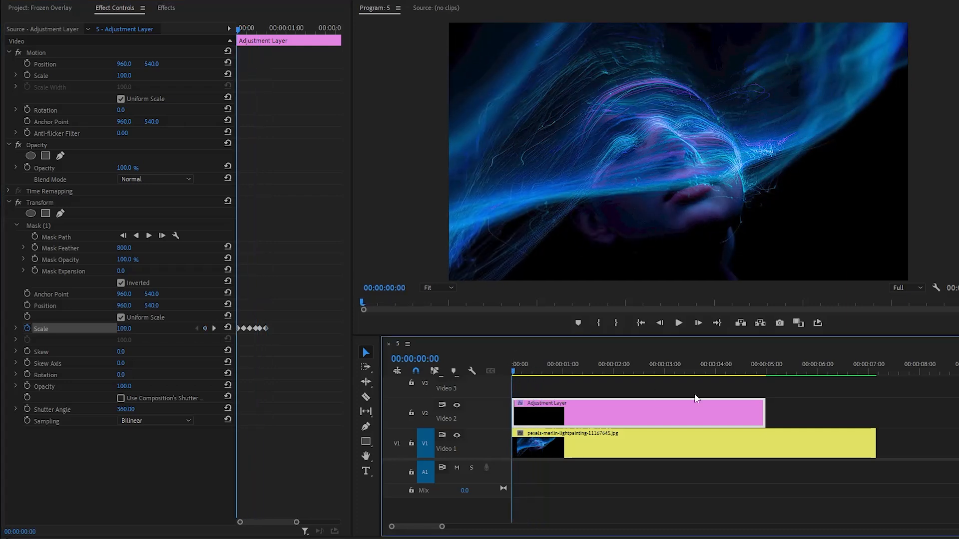
{"action": "left_click", "coordinate": [790, 394]}
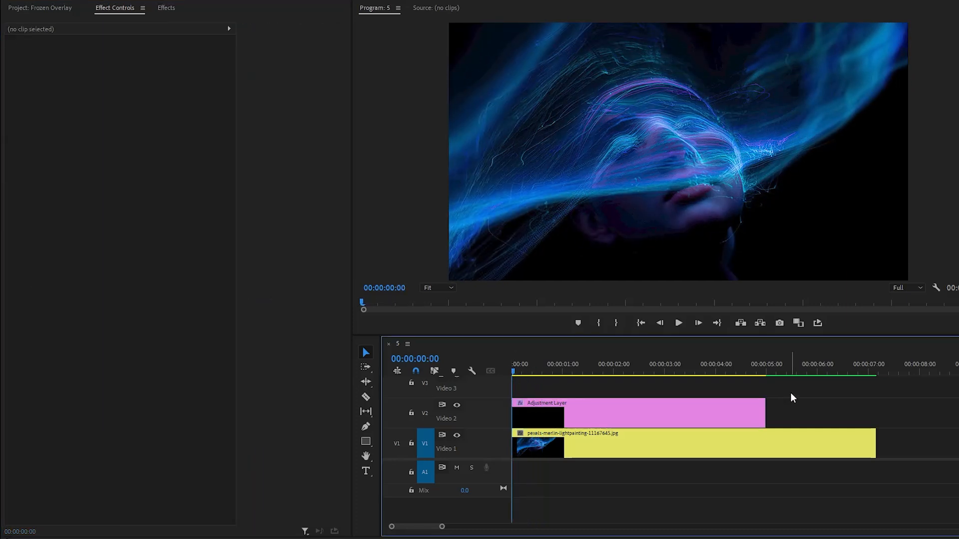
{"action": "key", "text": "space"}
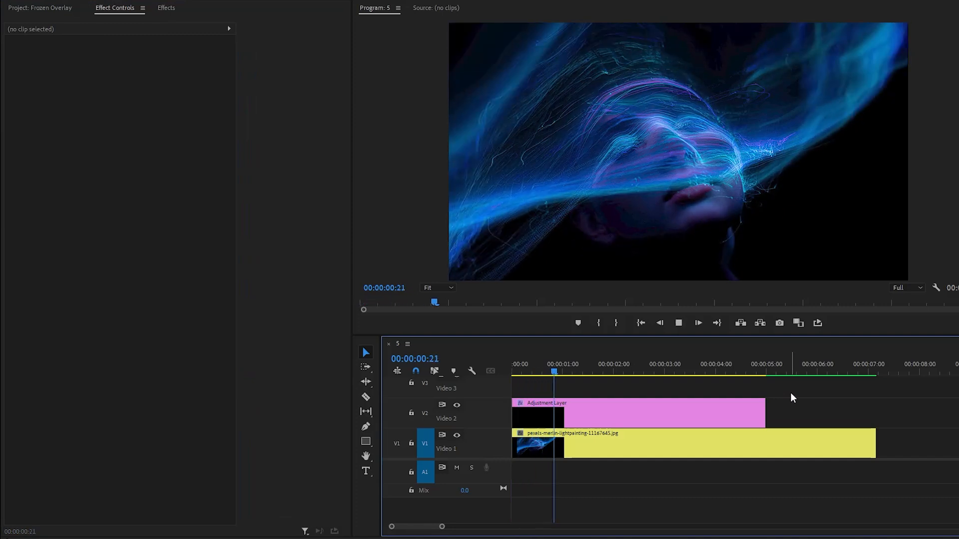
{"action": "key", "text": "space"}
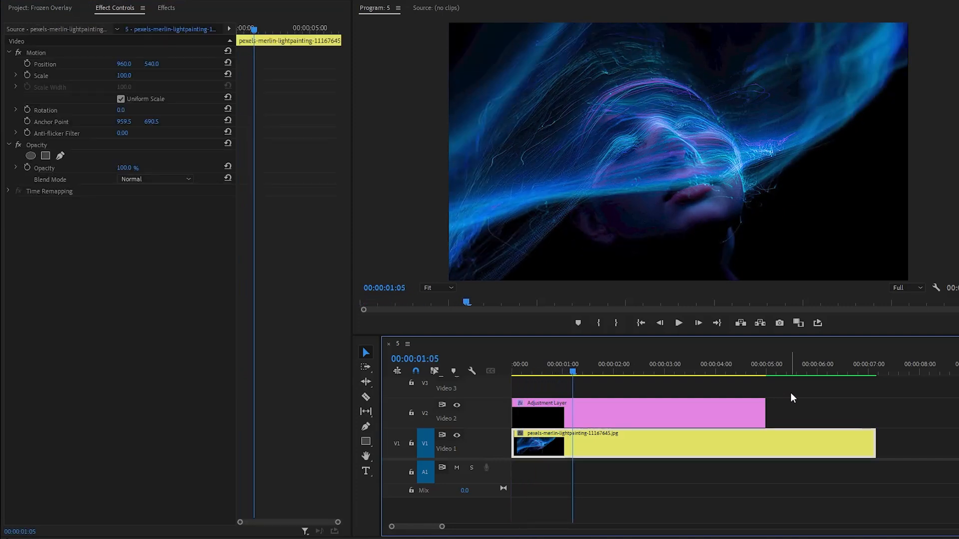
{"action": "left_click_drag", "start_coordinate": [573, 372], "coordinate": [509, 372]}
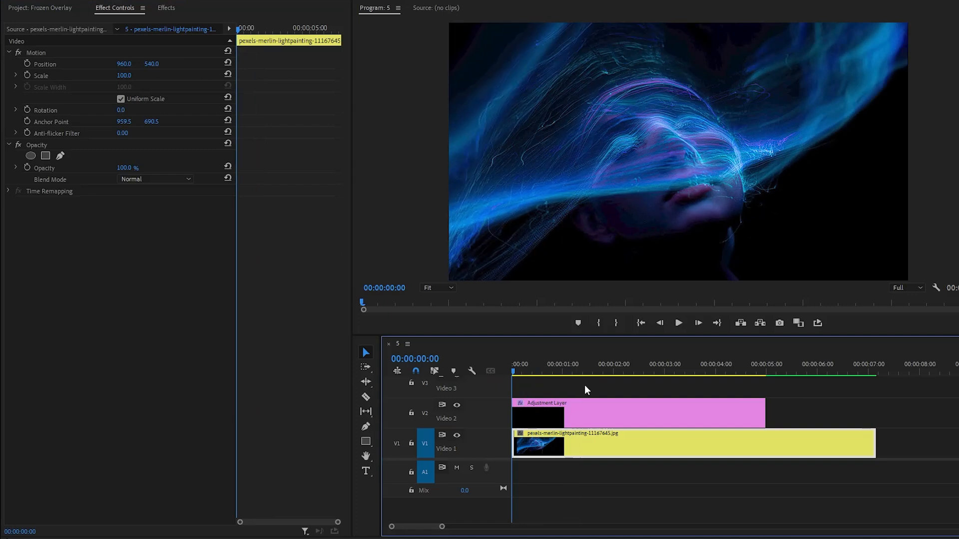
{"action": "left_click", "coordinate": [820, 397]}
{"action": "key", "text": "space"}
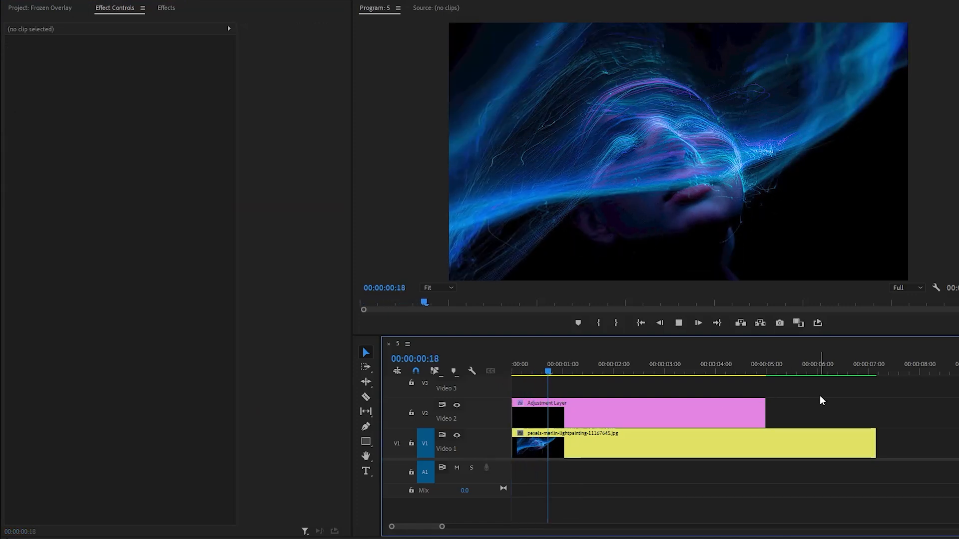
{"action": "key", "text": "space"}
{"action": "left_click", "coordinate": [821, 397]}
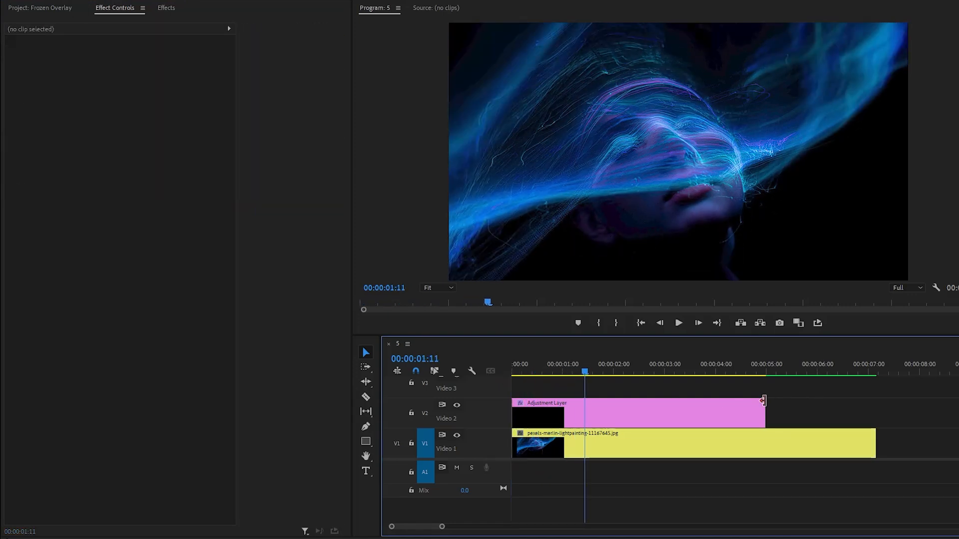
Copy all the adjustment layer's Transform Scale keyframes and paste them at 00:00:01:10
{"action": "left_click", "coordinate": [648, 407]}
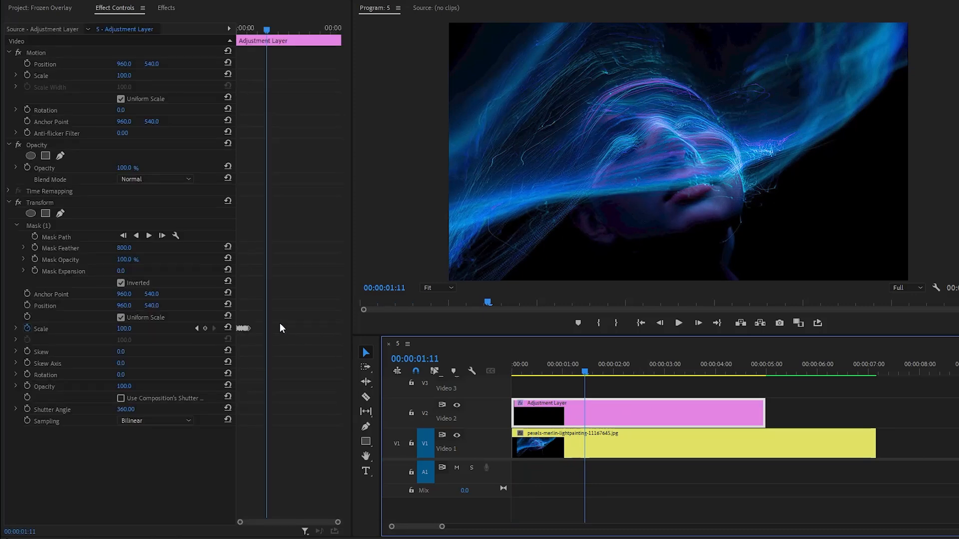
{"action": "left_click_drag", "start_coordinate": [258, 307], "coordinate": [241, 333]}
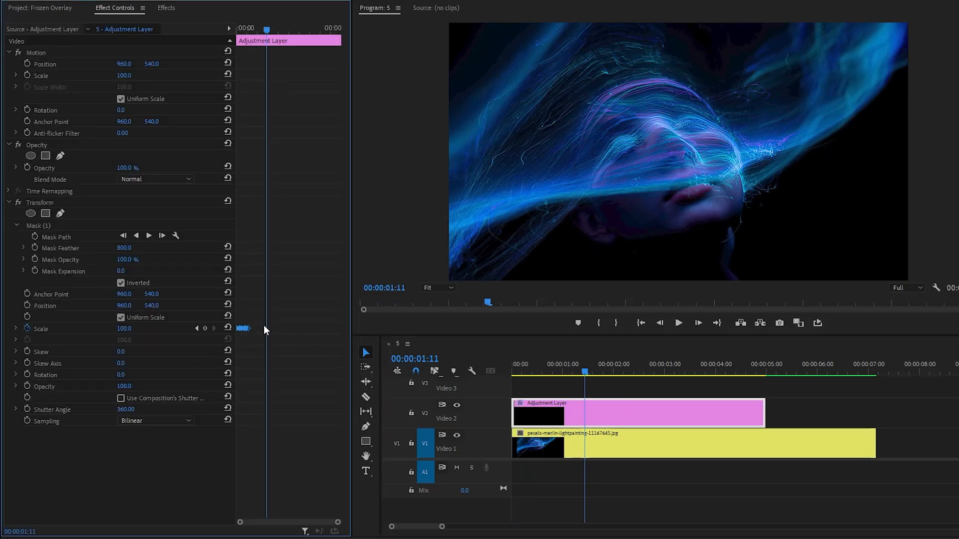
{"action": "right_click", "coordinate": [249, 328]}
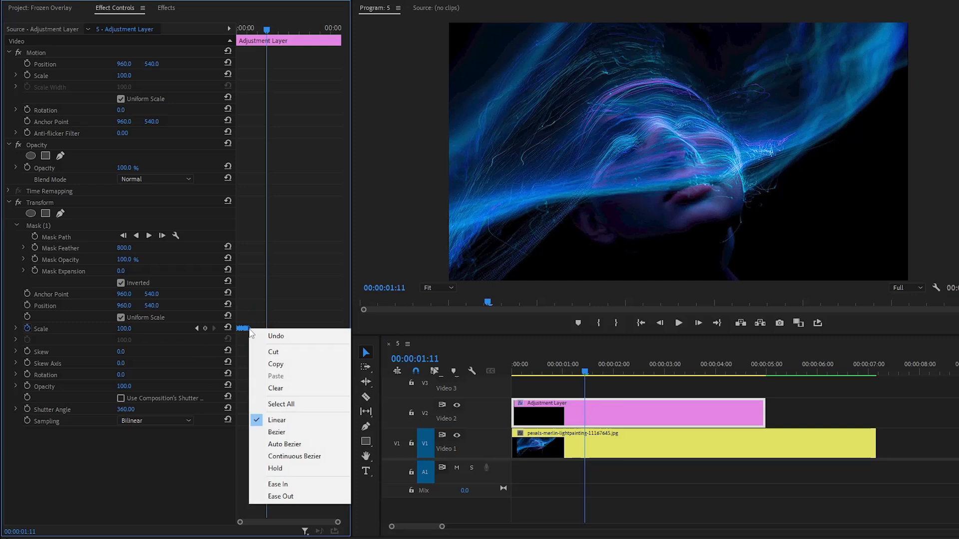
{"action": "left_click", "coordinate": [264, 364]}
{"action": "key", "text": "Left"}
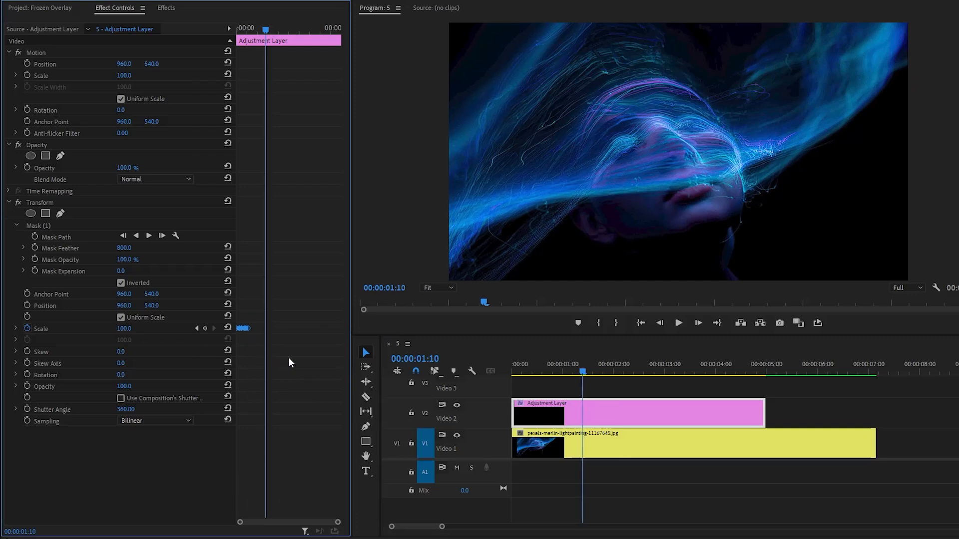
{"action": "right_click", "coordinate": [289, 357]}
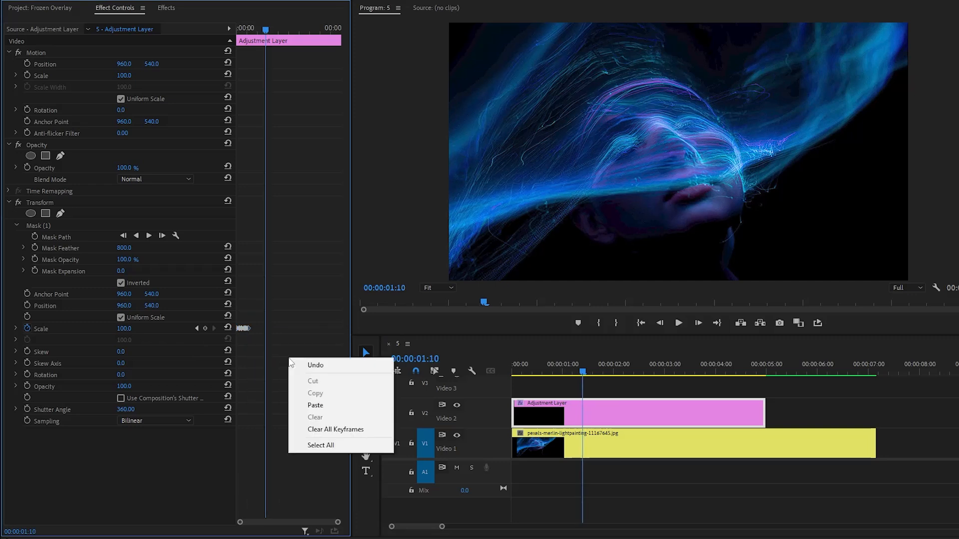
{"action": "left_click", "coordinate": [307, 407]}
Paste the copied Scale keyframes again at 00:00:02:18
{"action": "left_click_drag", "start_coordinate": [265, 31], "coordinate": [293, 52]}
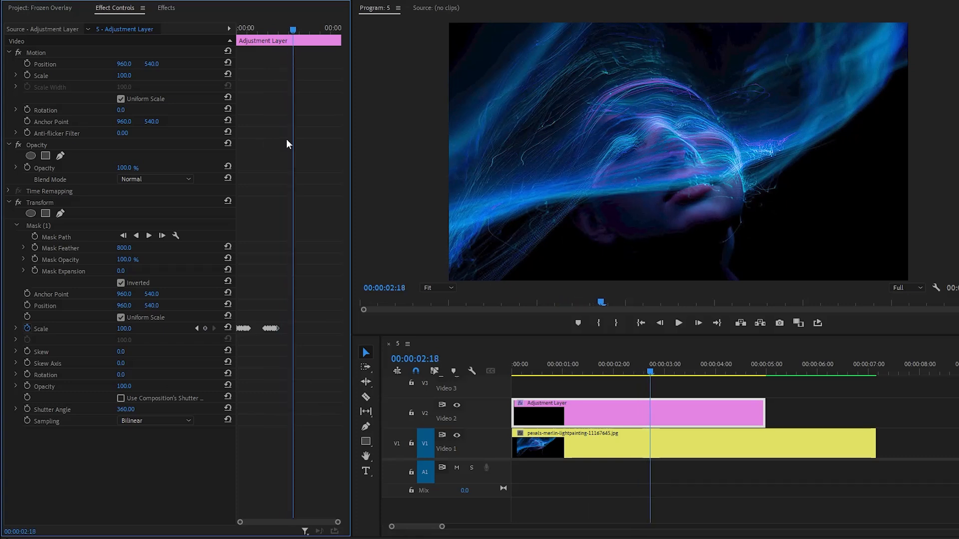
{"action": "right_click", "coordinate": [310, 338]}
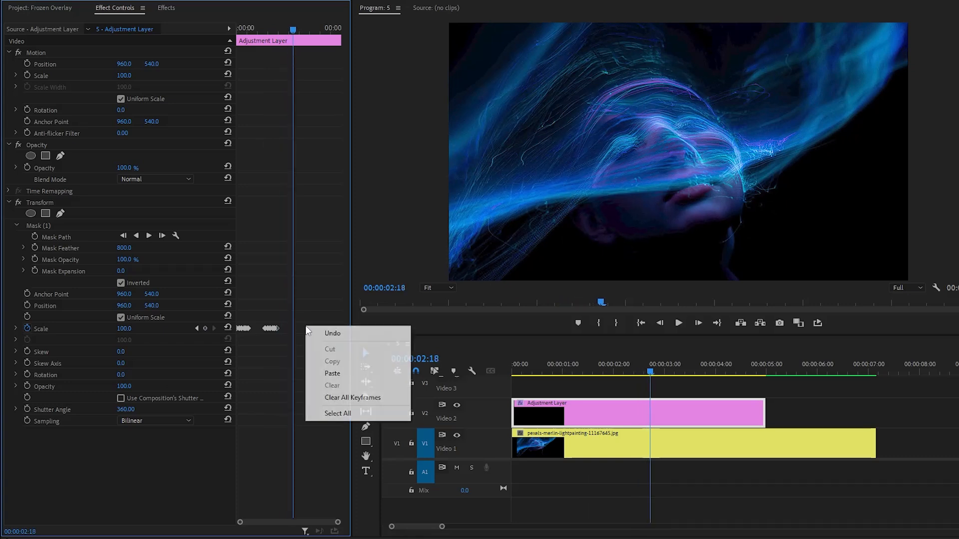
{"action": "left_click", "coordinate": [324, 372]}
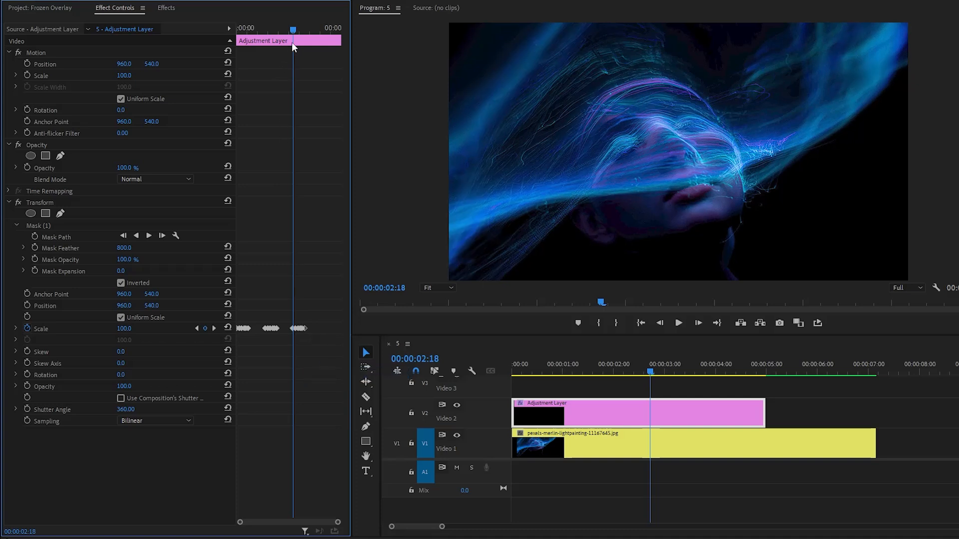
Paste another set of the copied Scale keyframes at 00:00:04:01
{"action": "left_click_drag", "start_coordinate": [293, 29], "coordinate": [321, 64]}
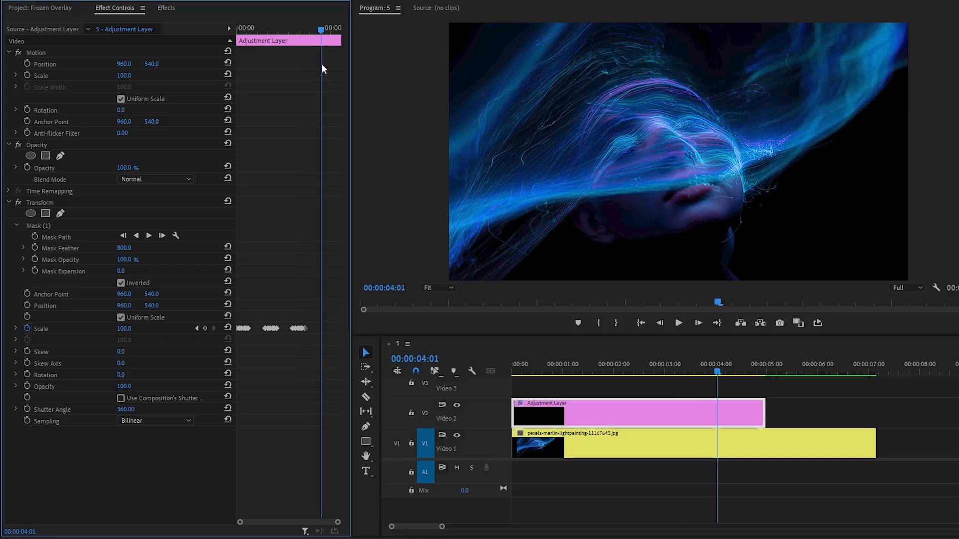
{"action": "right_click", "coordinate": [322, 329]}
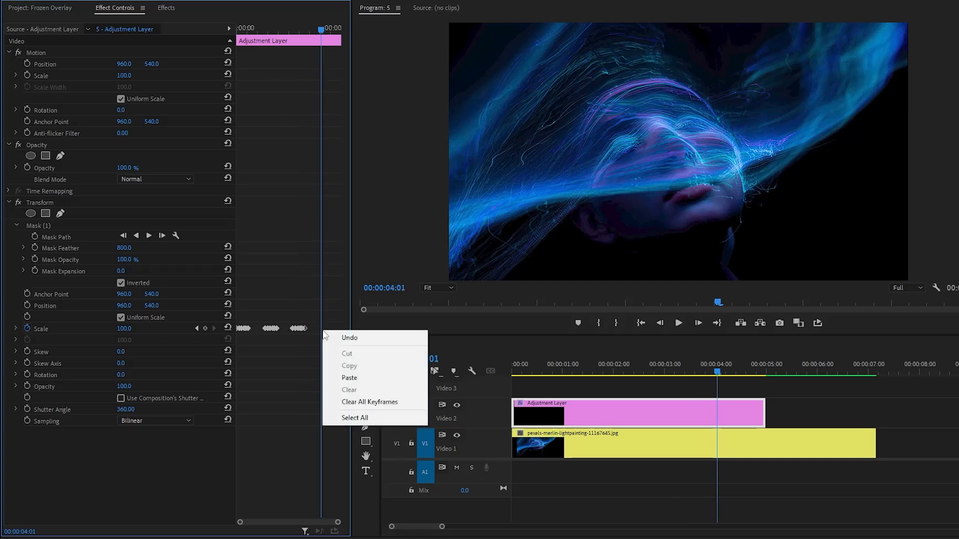
{"action": "left_click", "coordinate": [337, 376]}
Play the sequence from the start to check the repeated pulses across the adjustment layer
{"action": "left_click_drag", "start_coordinate": [321, 28], "coordinate": [233, 30]}
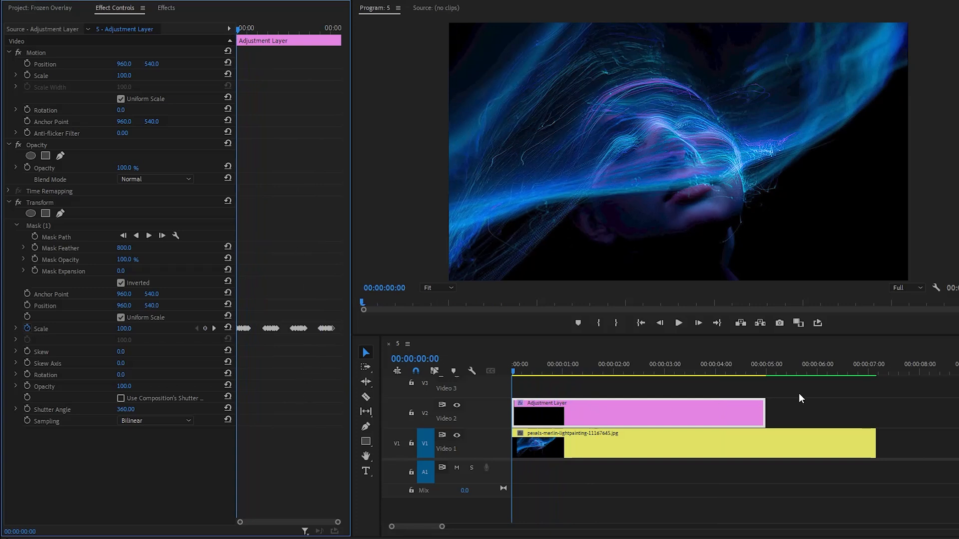
{"action": "key", "text": "space"}
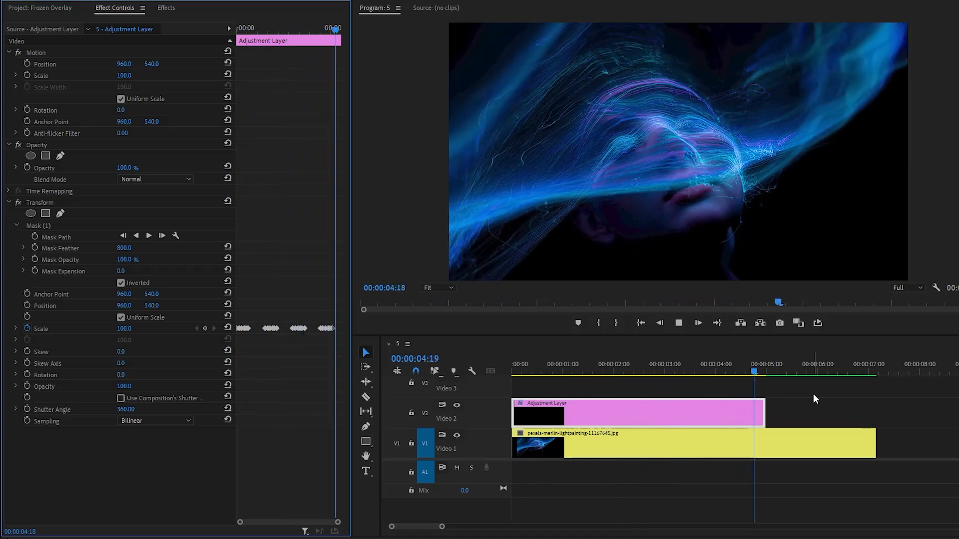
{"action": "key", "text": "space"}
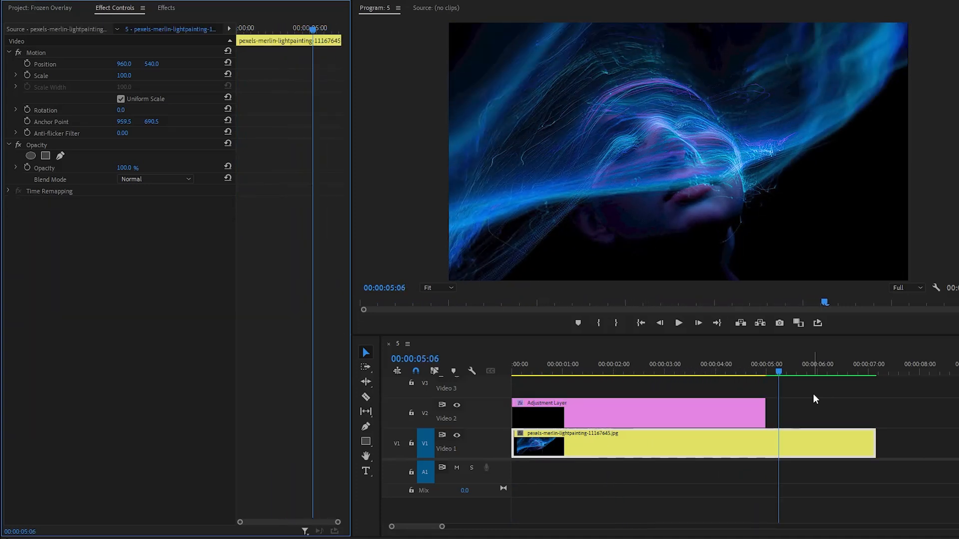
Move the adjustment layer later on V2 so it starts just before the one-second mark, and play the sequence from the start
{"action": "left_click", "coordinate": [748, 407]}
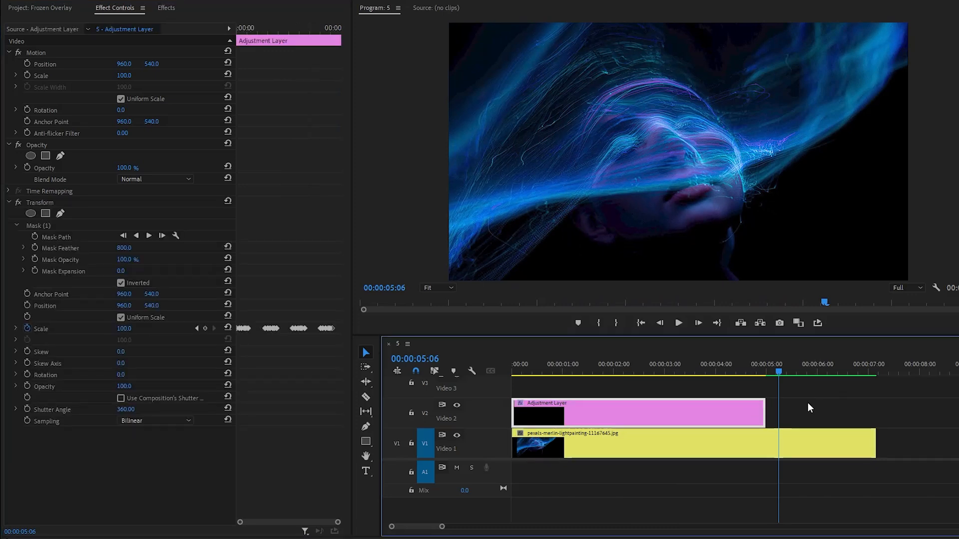
{"action": "left_click_drag", "start_coordinate": [617, 413], "coordinate": [664, 417]}
{"action": "left_click_drag", "start_coordinate": [528, 370], "coordinate": [511, 375]}
{"action": "left_click", "coordinate": [859, 391]}
{"action": "key", "text": "space"}
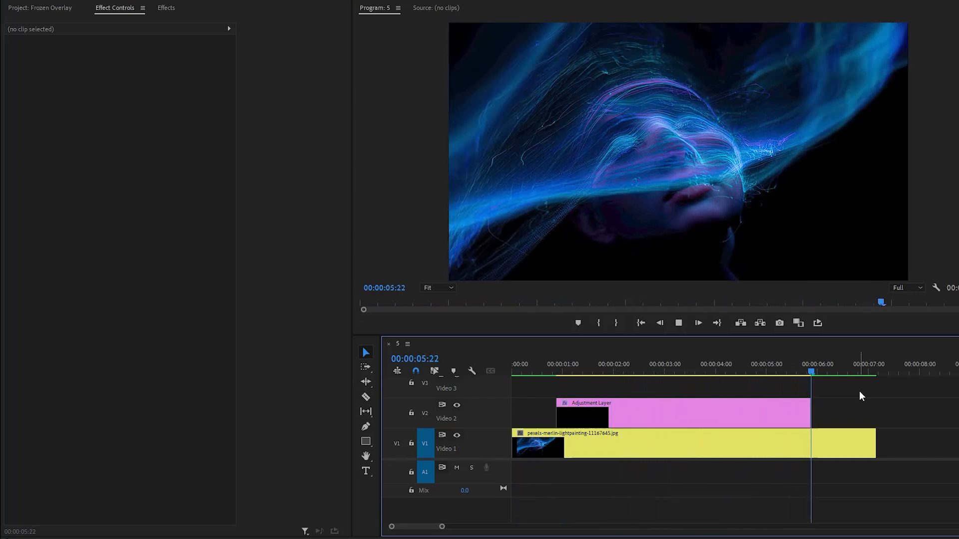
{"action": "key", "text": "space"}
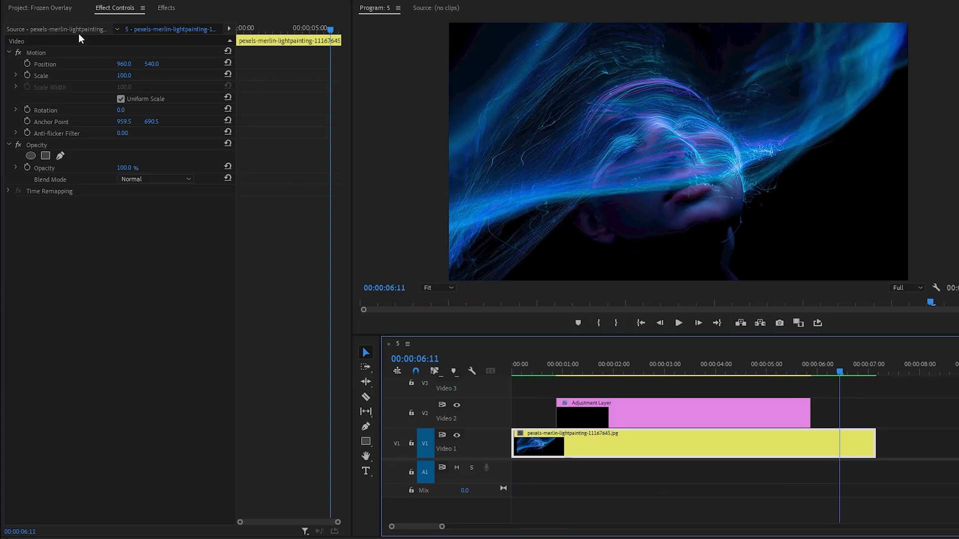
Place Heartbeat SFX.wav on track A1, starting where the adjustment layer starts
{"action": "left_click", "coordinate": [42, 7]}
{"action": "left_click", "coordinate": [63, 276]}
{"action": "left_click", "coordinate": [65, 157]}
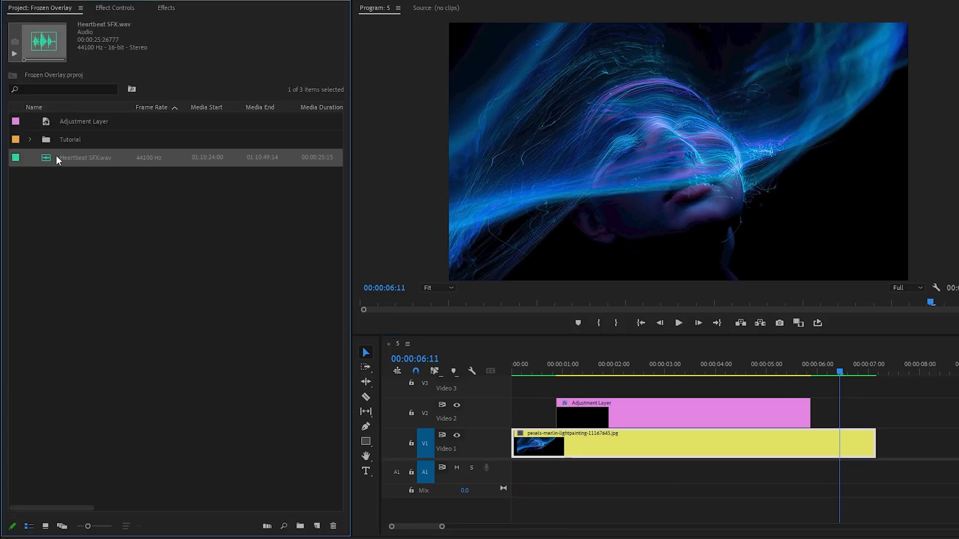
{"action": "left_click_drag", "start_coordinate": [59, 157], "coordinate": [538, 387]}
{"action": "left_click_drag", "start_coordinate": [574, 478], "coordinate": [583, 478]}
{"action": "left_click", "coordinate": [543, 477]}
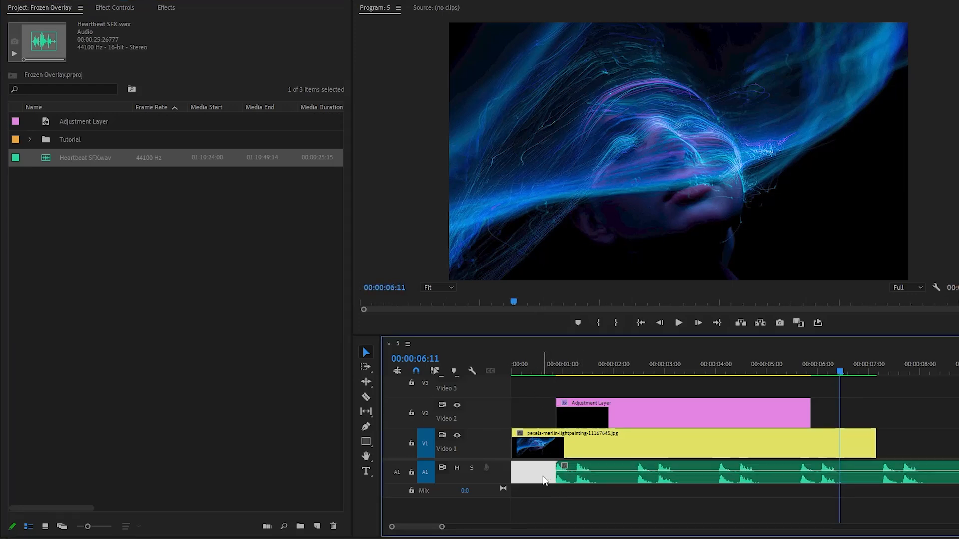
Split the heartbeat audio after its first double beat, just past 00:00:02:00, and delete the remainder
{"action": "key", "text": "c"}
{"action": "left_click", "coordinate": [622, 476]}
{"action": "key", "text": "v"}
{"action": "left_click", "coordinate": [650, 477]}
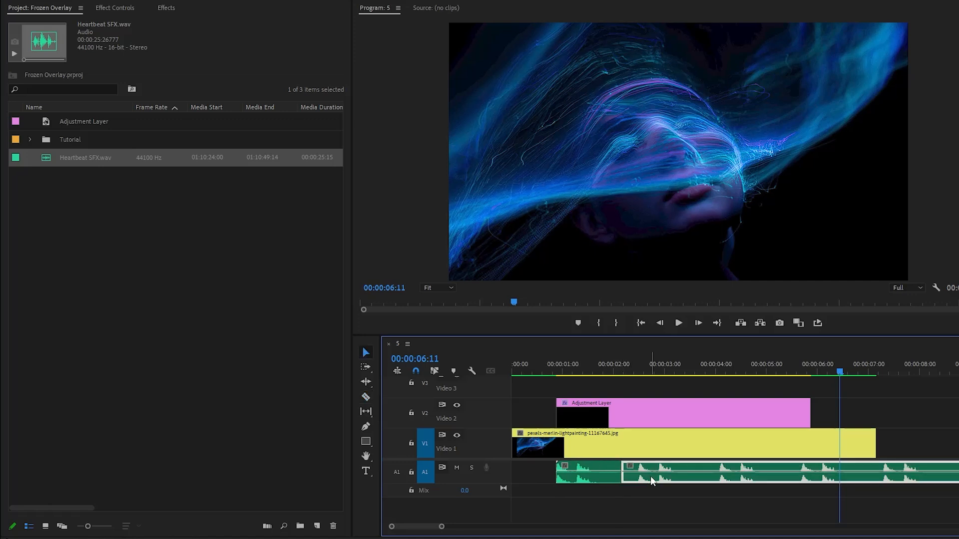
{"action": "key", "text": "Delete"}
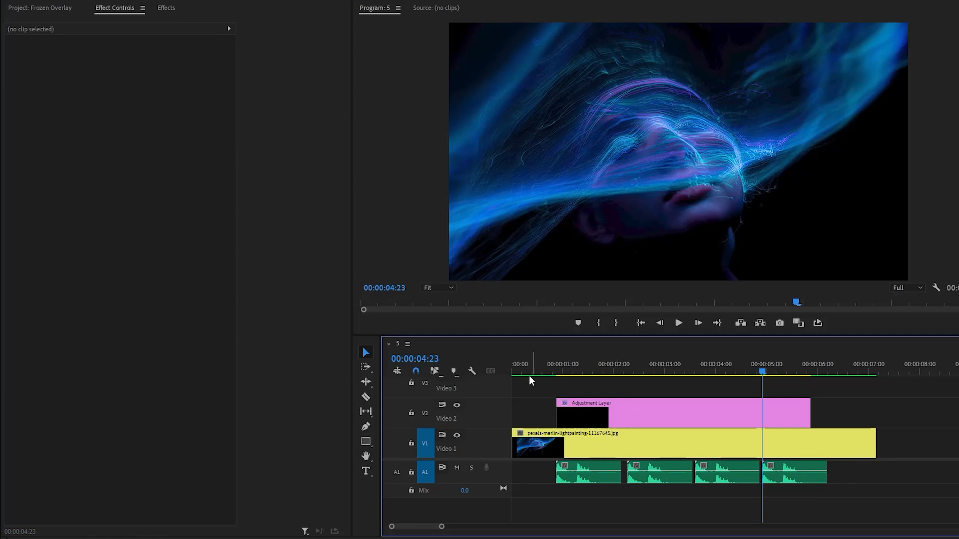
Play the sequence from the start to check the pulses against the heartbeat sound clips
{"action": "left_click", "coordinate": [514, 373]}
{"action": "left_click", "coordinate": [915, 415]}
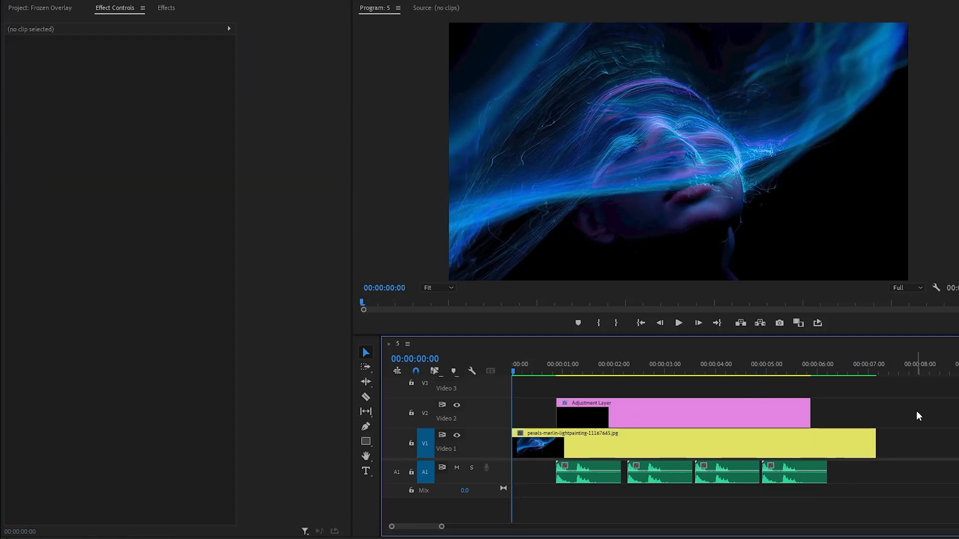
{"action": "key", "text": "space"}
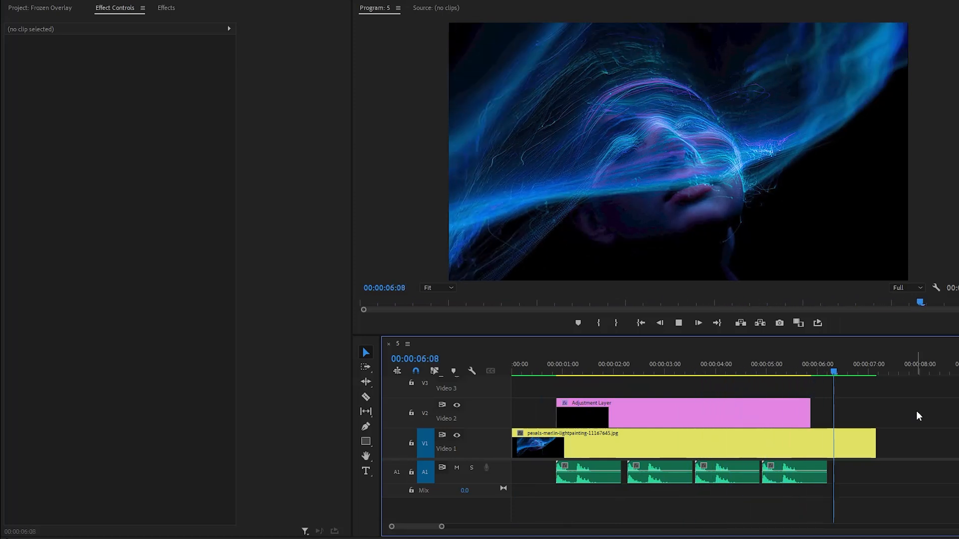
{"action": "key", "text": "space"}
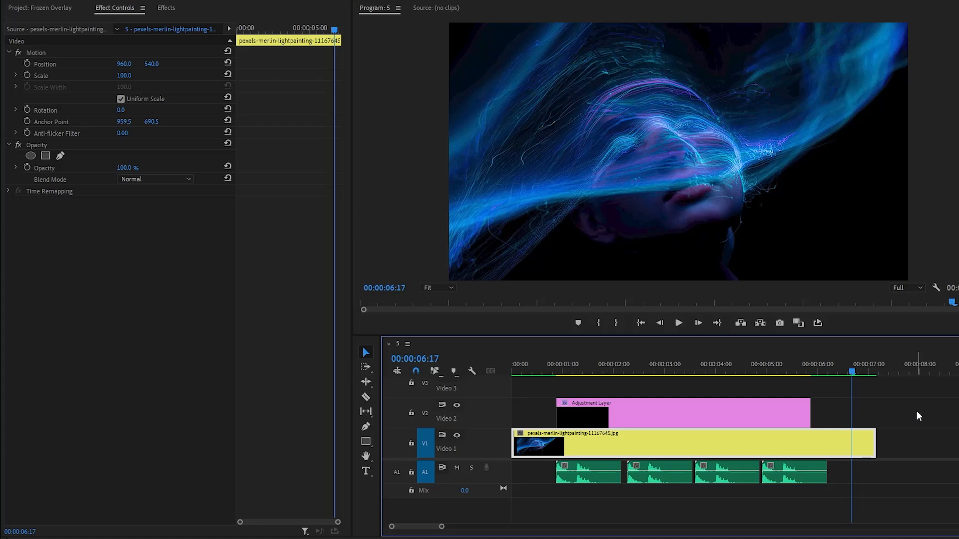
{"action": "left_click", "coordinate": [917, 412]}
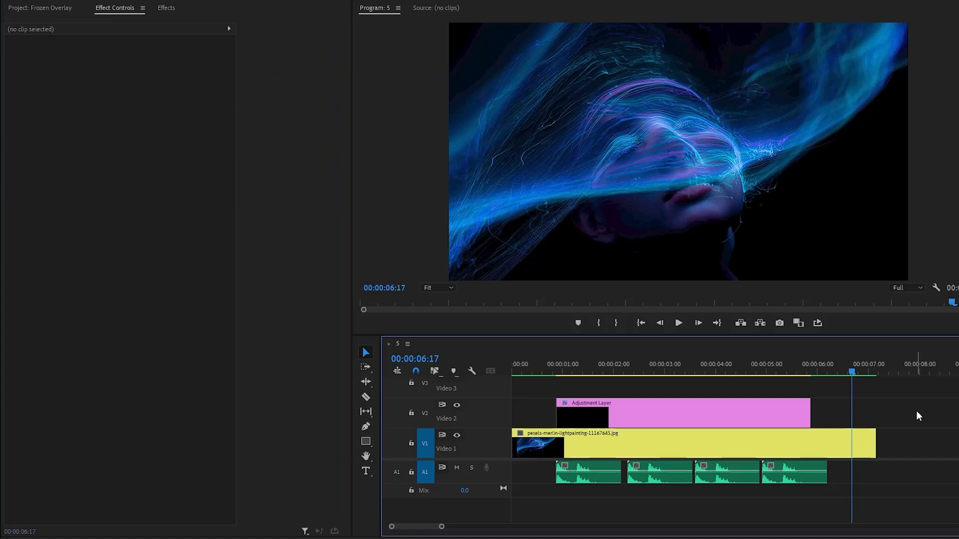